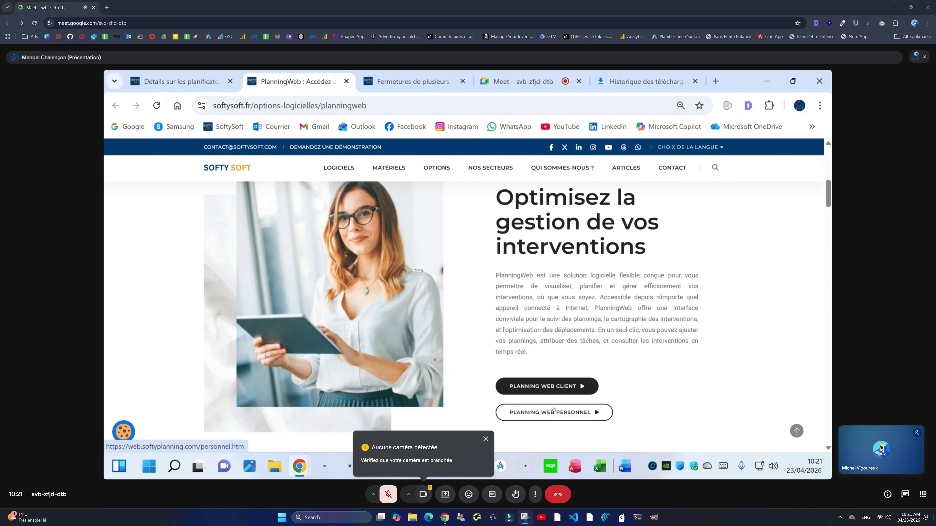
Step: Open the PLANNING WEB PERSONNEL login page in a new tab, showing the week 23/04–29/04/2026
{"action": "left_click", "coordinate": [559, 416]}
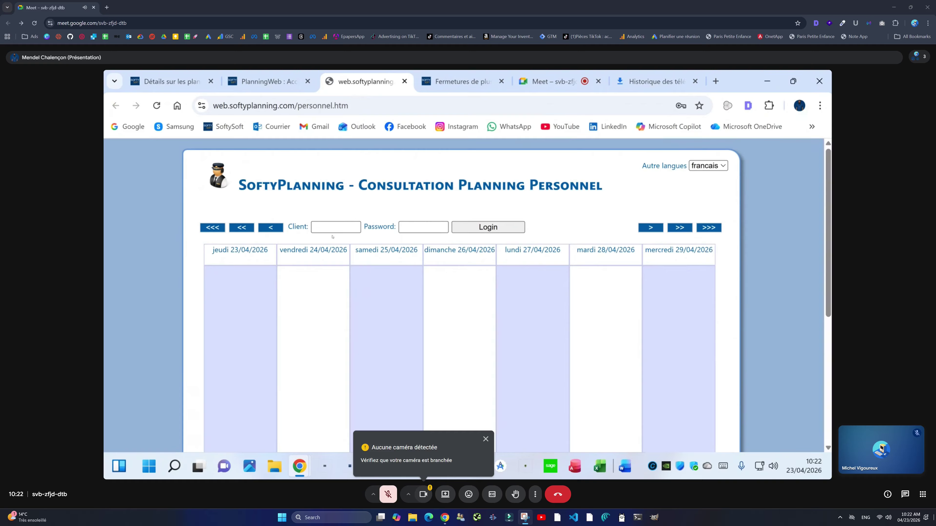
Step: Focus the Client access-code field and dismiss Chrome's saved-login suggestions
{"action": "left_click", "coordinate": [326, 227]}
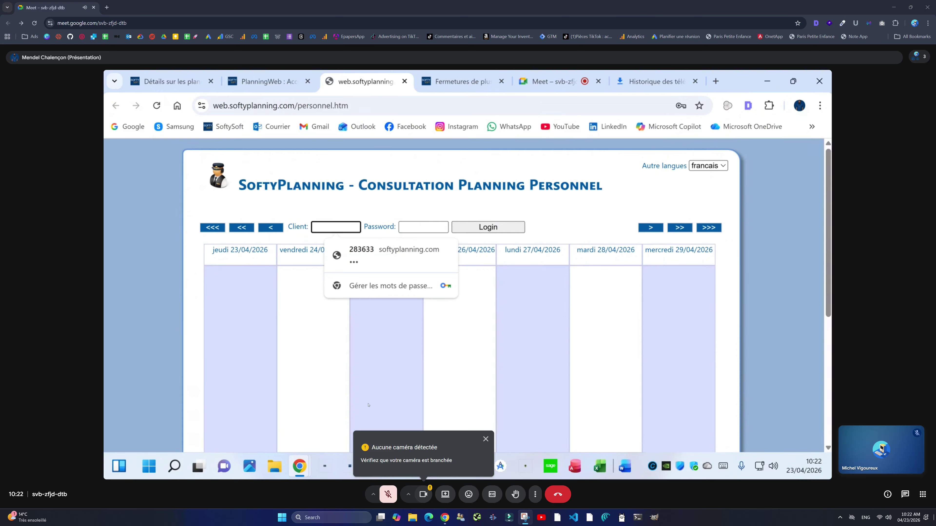
{"action": "left_click", "coordinate": [408, 373]}
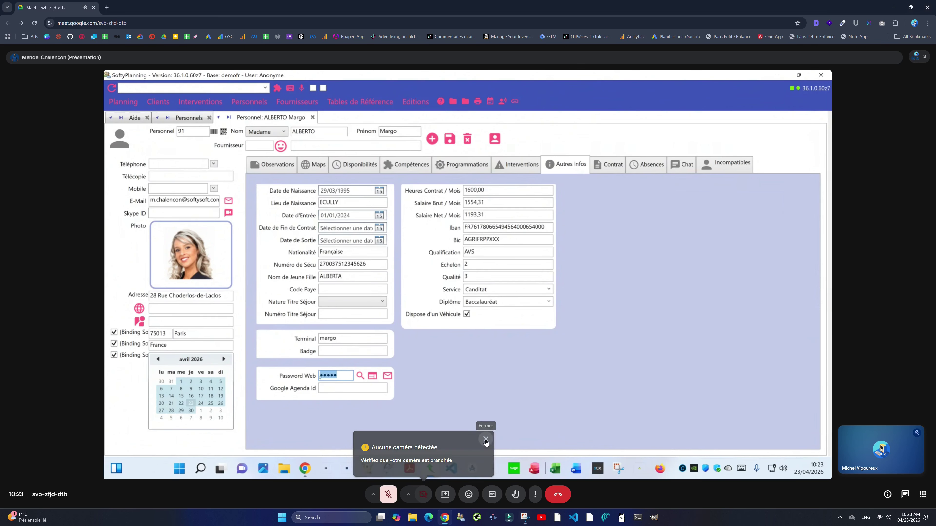
Step: Dismiss the missing-camera notification
{"action": "left_click", "coordinate": [483, 441]}
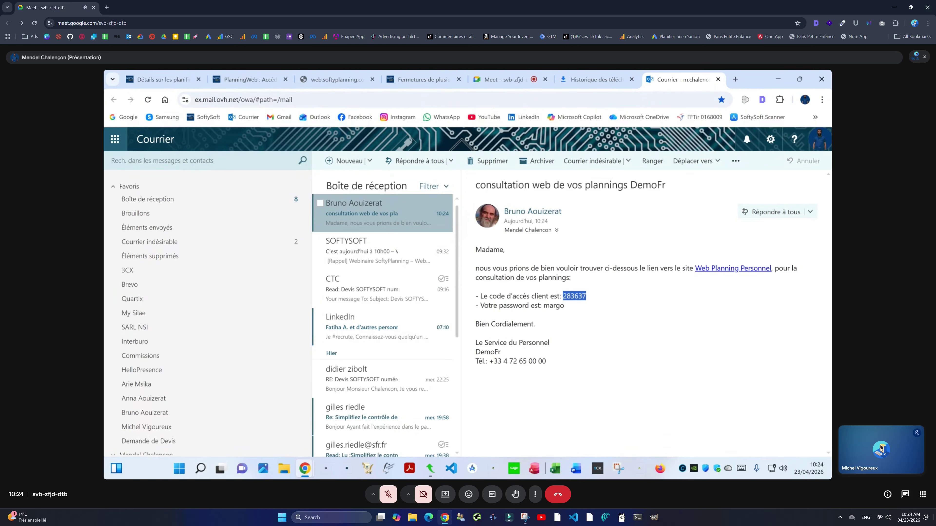
{"action": "double_click", "coordinate": [551, 307]}
{"action": "right_click", "coordinate": [705, 269]}
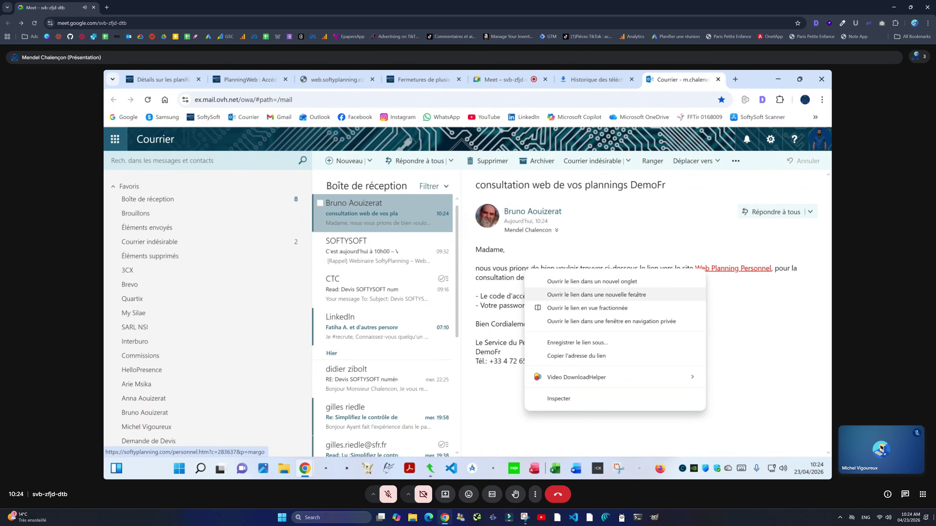
{"action": "left_click", "coordinate": [626, 321]}
{"action": "scroll", "coordinate": [578, 297], "scroll_direction": "down", "scroll_amount": 10}
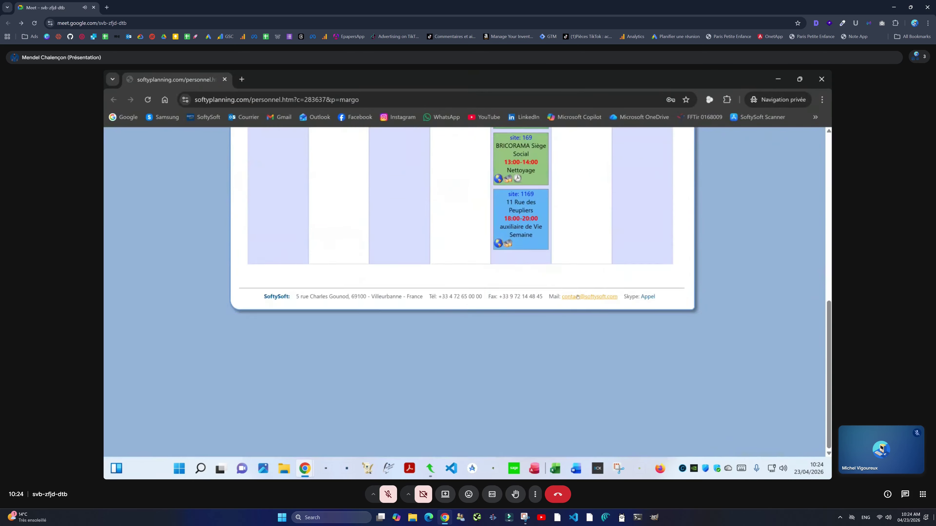
{"action": "scroll", "coordinate": [577, 297], "scroll_direction": "up", "scroll_amount": 10}
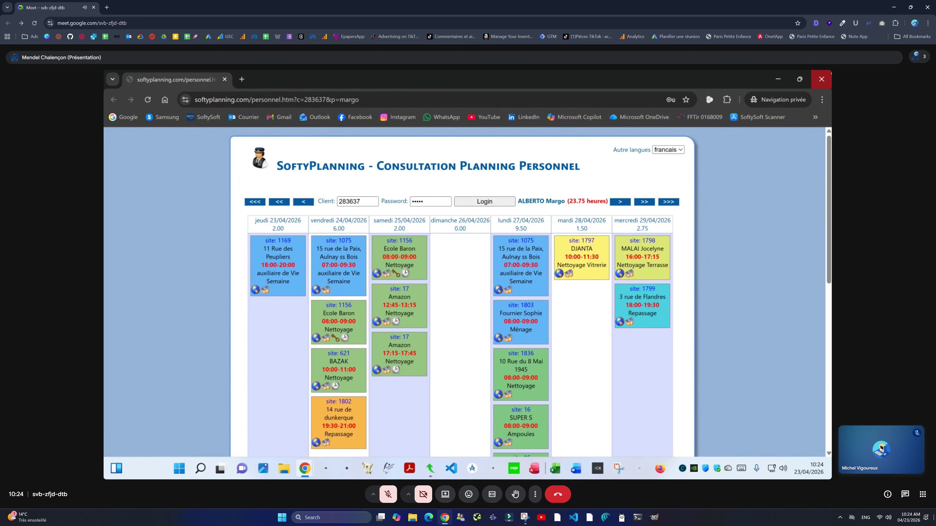
{"action": "left_click", "coordinate": [822, 79]}
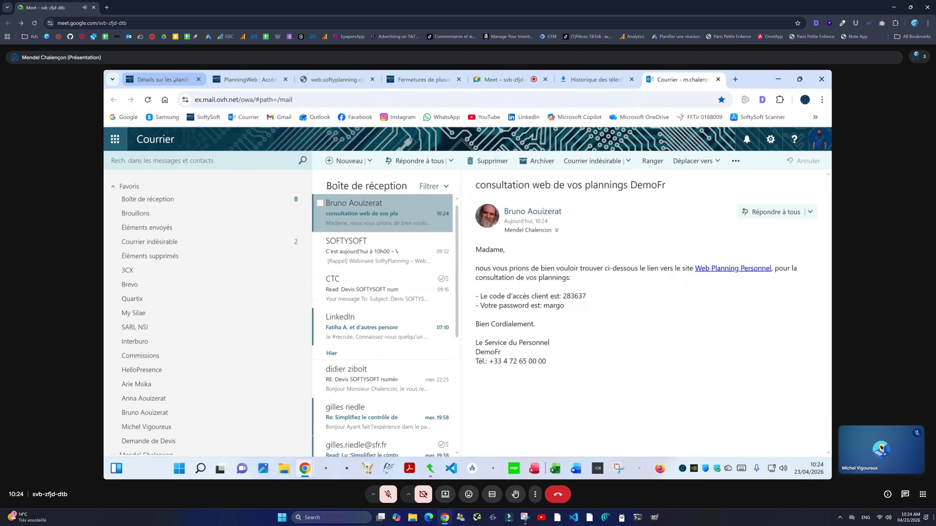
Step: Go from the SoftySoft home page to PlanningWeb and open the staff planning login page
{"action": "left_click", "coordinate": [235, 77]}
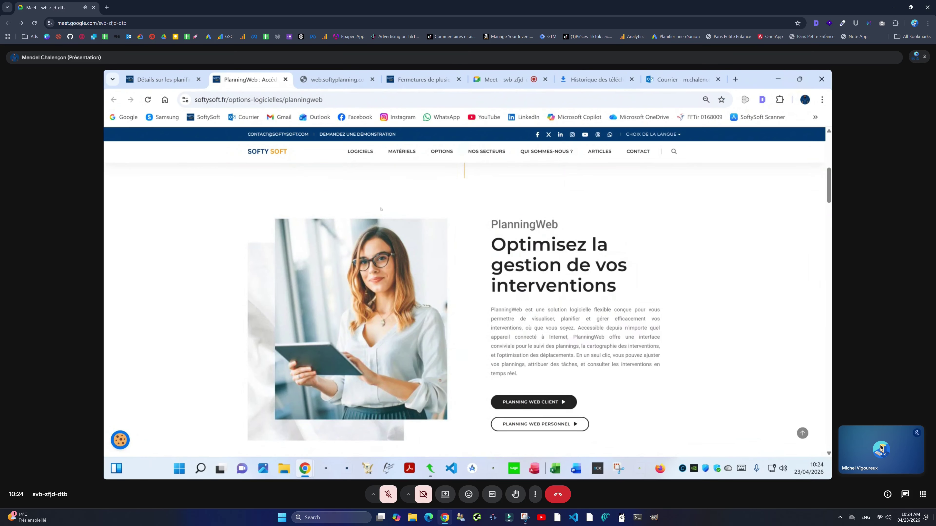
{"action": "mouse_move", "coordinate": [438, 153]}
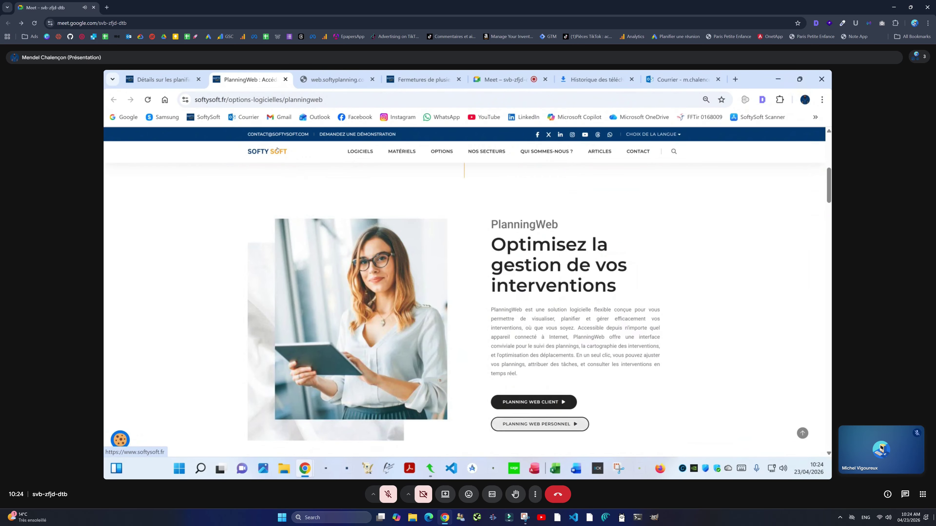
{"action": "left_click", "coordinate": [267, 151]}
{"action": "mouse_move", "coordinate": [440, 154]}
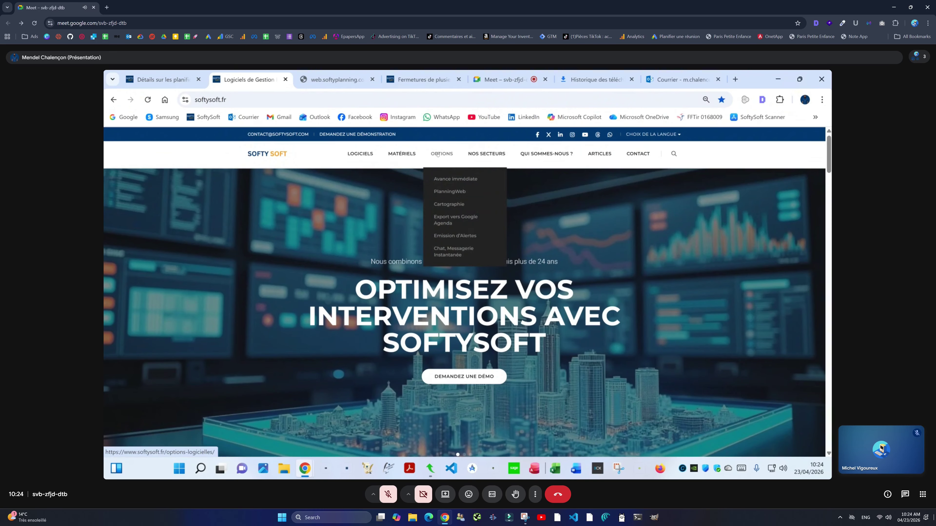
{"action": "left_click", "coordinate": [449, 191]}
{"action": "scroll", "coordinate": [519, 331], "scroll_direction": "down", "scroll_amount": 5}
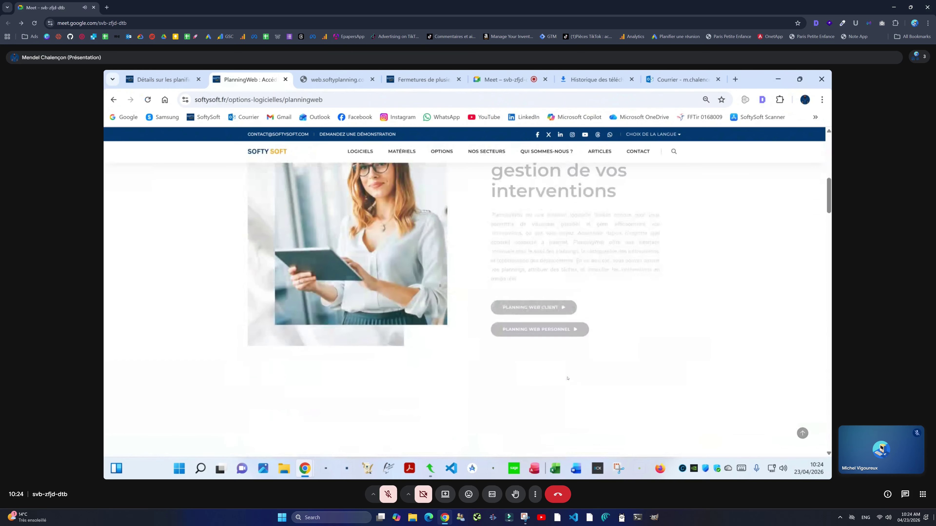
{"action": "left_click", "coordinate": [520, 331]}
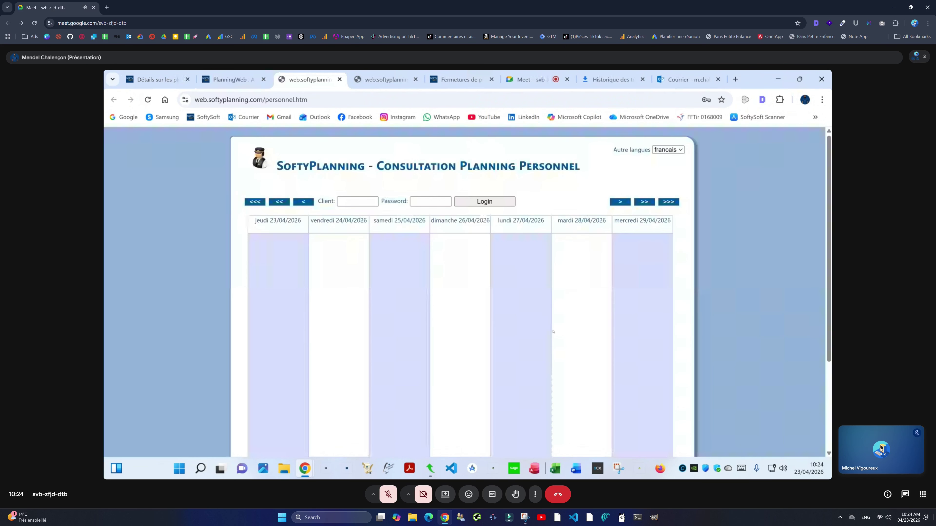
Step: Log in with the client access code and staff password, then view the web planning article
{"action": "left_click", "coordinate": [371, 204]}
{"action": "type", "text": "283637"}
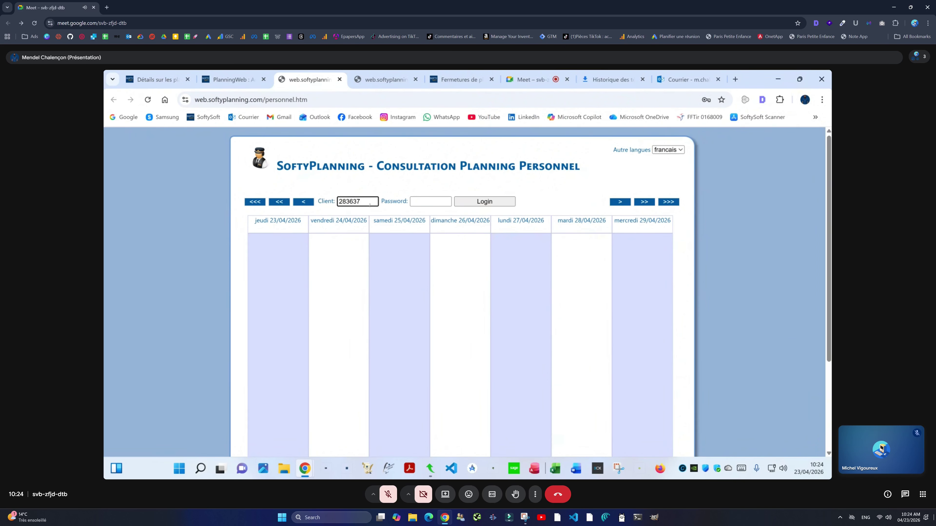
{"action": "key", "text": "Tab"}
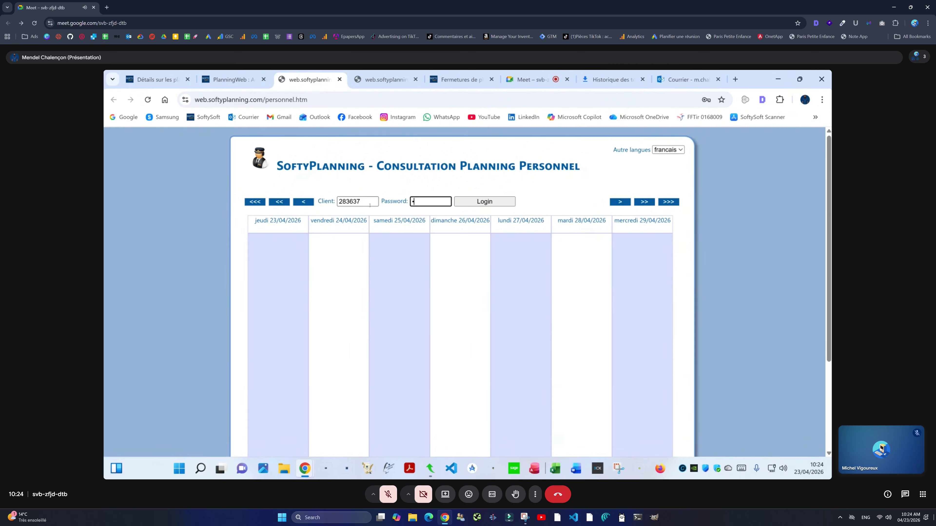
{"action": "type", "text": "•••••"}
{"action": "key", "text": "Return"}
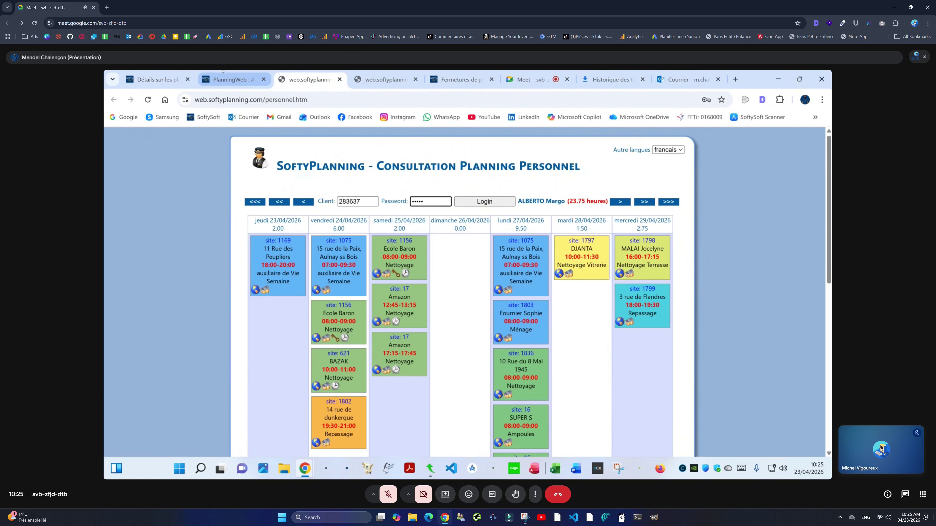
{"action": "left_click", "coordinate": [191, 79]}
{"action": "scroll", "coordinate": [416, 215], "scroll_direction": "down", "scroll_amount": 8}
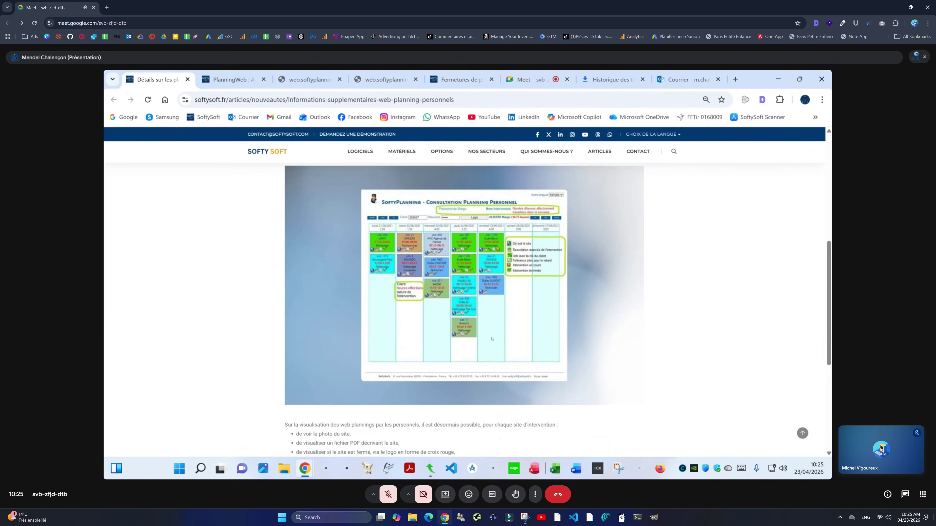
Step: Read through the extra web-planning features article, highlighting its heading
{"action": "scroll", "coordinate": [494, 338], "scroll_direction": "up", "scroll_amount": 4}
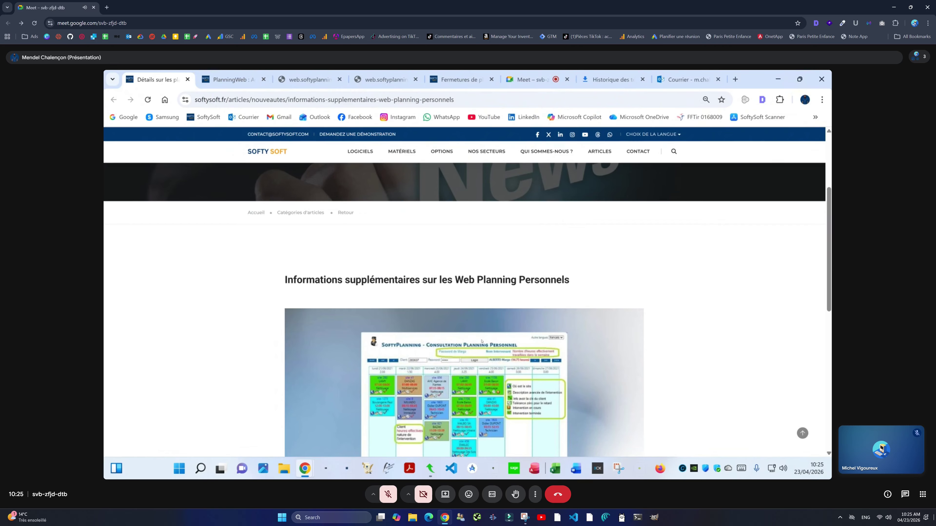
{"action": "triple_click", "coordinate": [348, 281]}
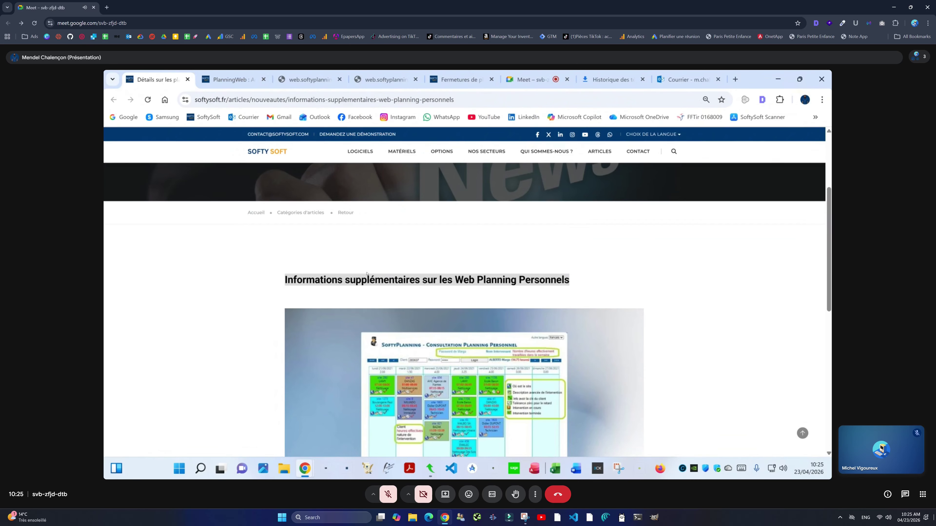
{"action": "scroll", "coordinate": [519, 314], "scroll_direction": "down", "scroll_amount": 3}
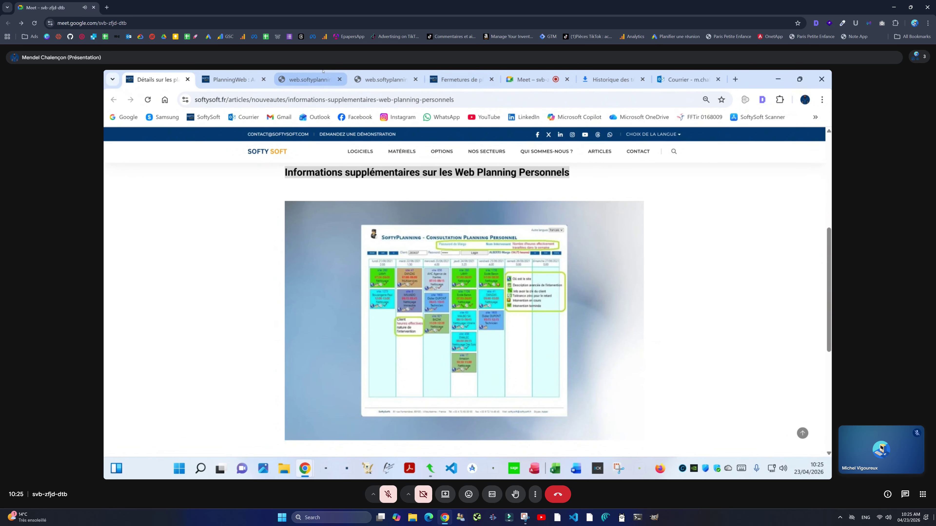
Step: Return to the tab with the signed-in staff weekly planning
{"action": "left_click", "coordinate": [363, 74]}
{"action": "left_click", "coordinate": [309, 79]}
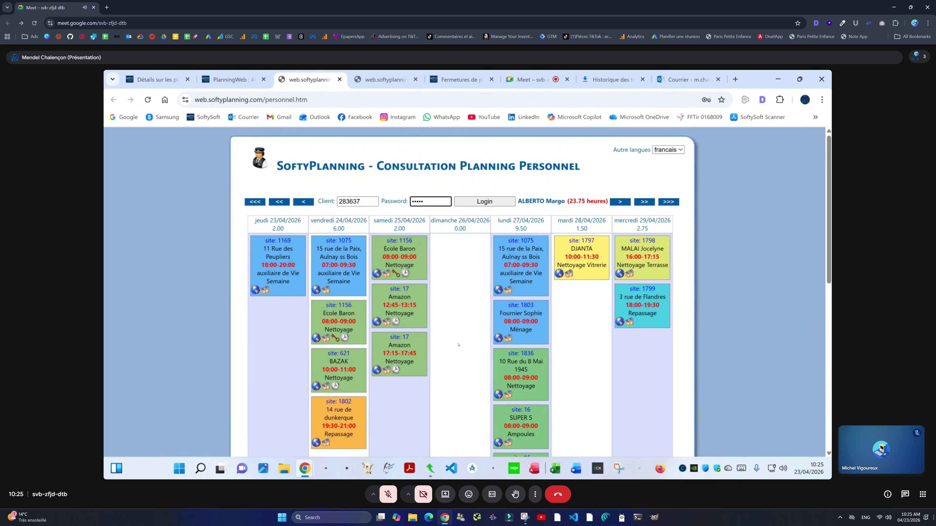
{"action": "mouse_move", "coordinate": [265, 290]}
Step: Search for site 1169 via Recherche d'un Site and view its other information
{"action": "left_click", "coordinate": [430, 469]}
{"action": "left_click", "coordinate": [158, 102]}
{"action": "left_click", "coordinate": [155, 157]}
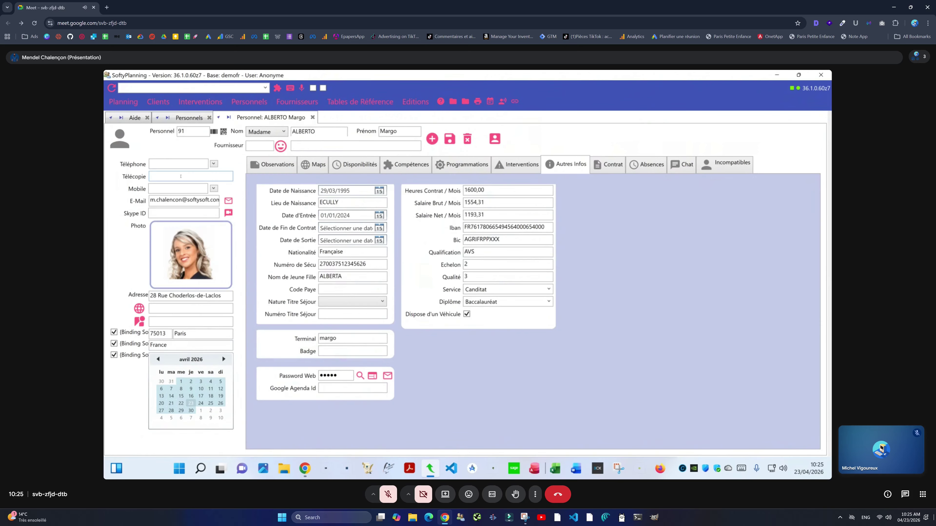
{"action": "left_click", "coordinate": [151, 133]}
{"action": "type", "text": "1169"}
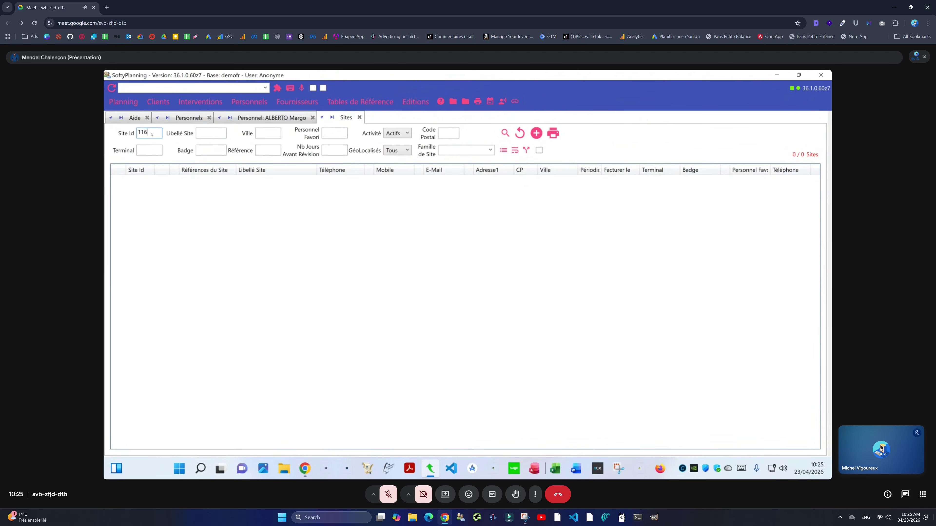
{"action": "key", "text": "Return"}
{"action": "left_click", "coordinate": [166, 188]}
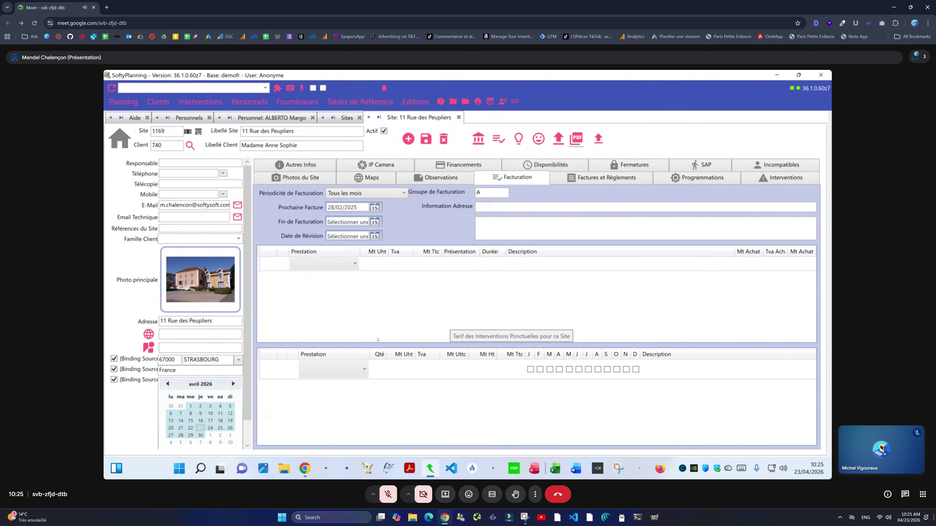
{"action": "left_click", "coordinate": [301, 164]}
Step: Reopen the site 1169 record and restore the window so the web planning shows behind
{"action": "key", "text": "alt+Tab"}
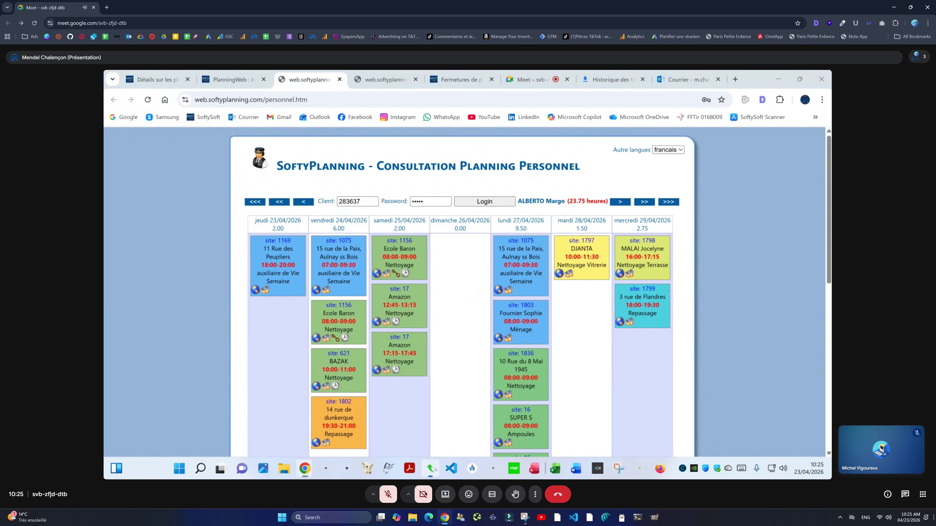
{"action": "key", "text": "alt+Tab"}
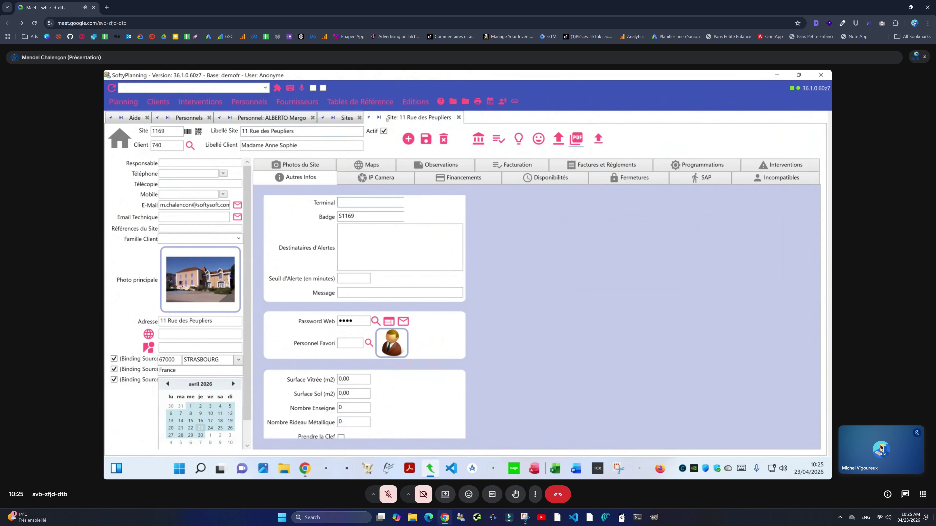
{"action": "left_click", "coordinate": [159, 101]}
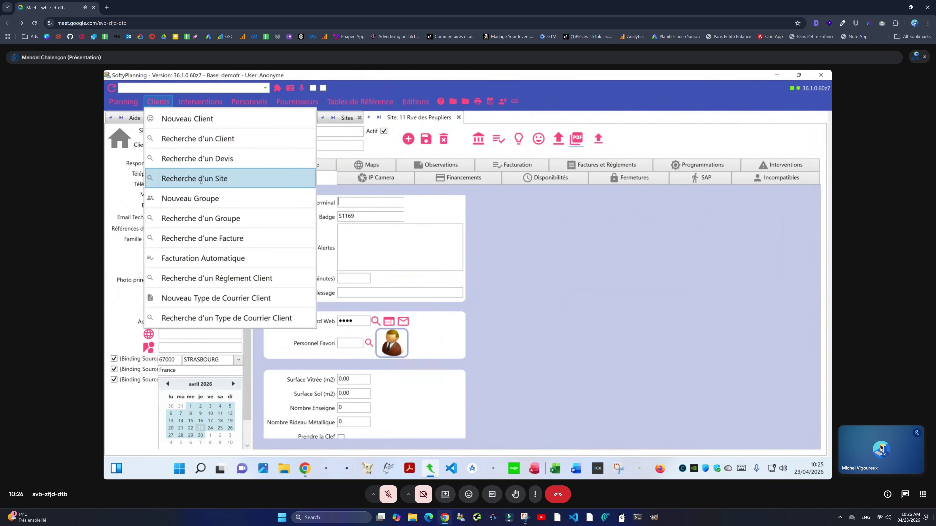
{"action": "left_click", "coordinate": [211, 181]}
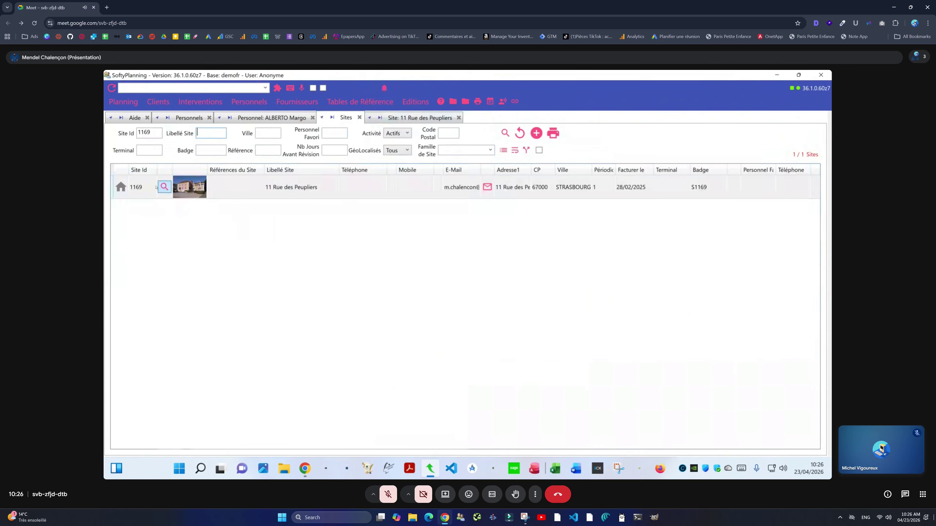
{"action": "left_click", "coordinate": [162, 187]}
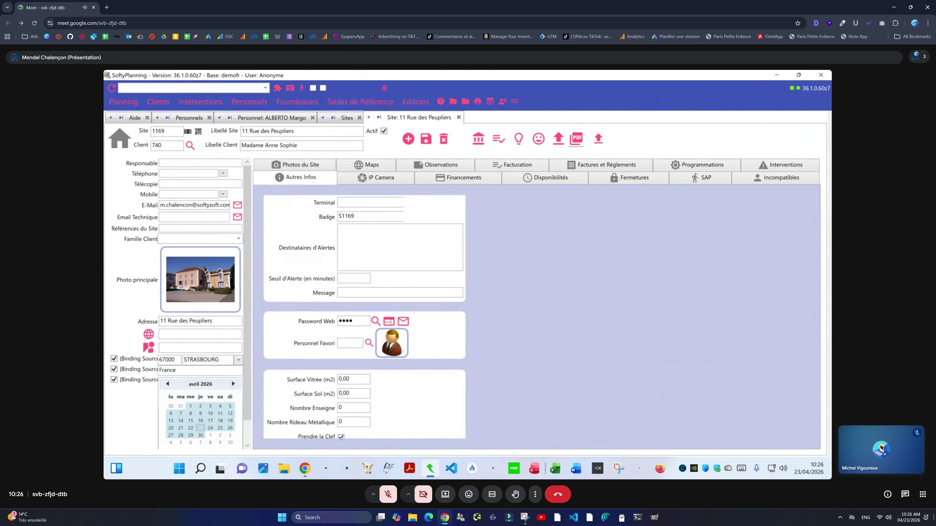
{"action": "left_click_drag", "start_coordinate": [435, 75], "coordinate": [645, 199]}
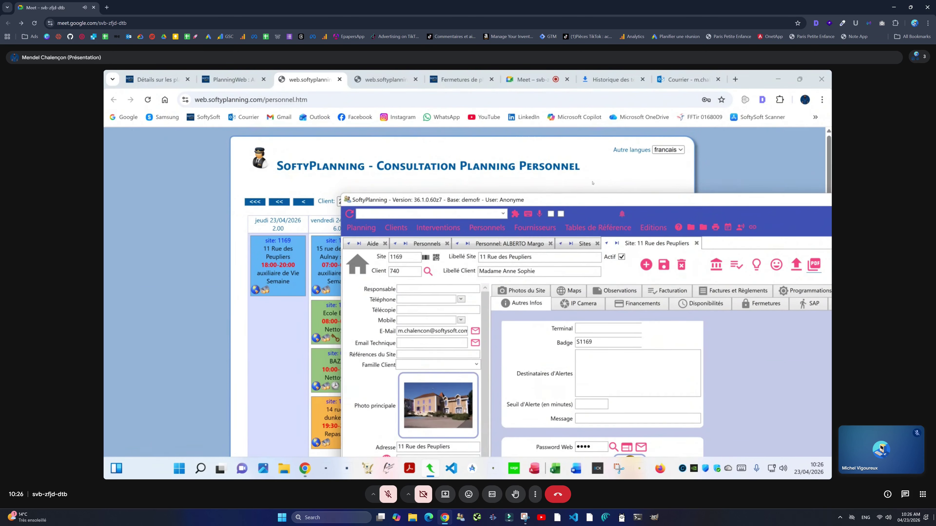
{"action": "left_click", "coordinate": [275, 307]}
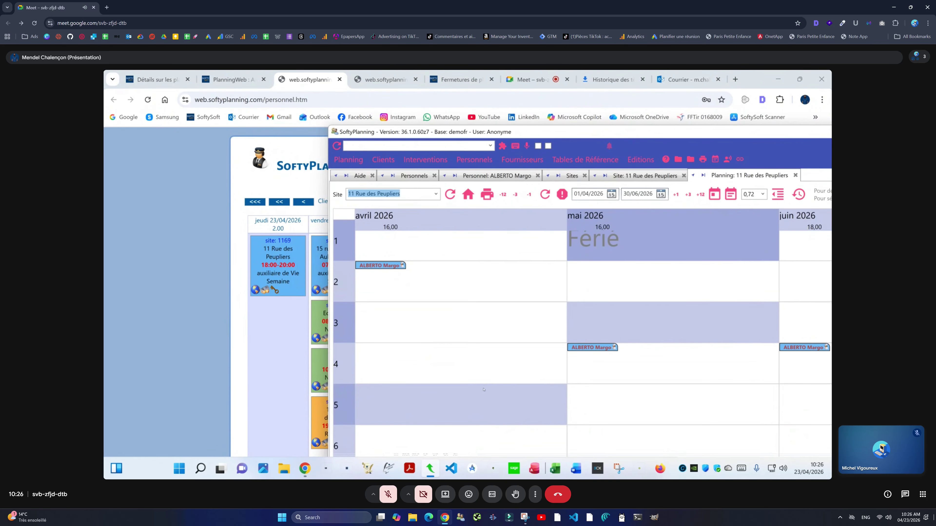
{"action": "scroll", "coordinate": [483, 390], "scroll_direction": "down", "scroll_amount": 6}
{"action": "mouse_move", "coordinate": [414, 361]}
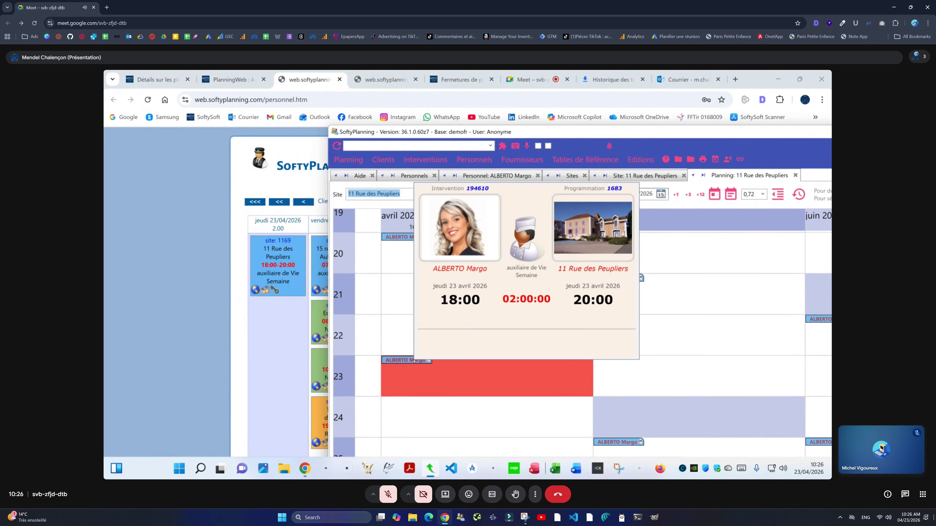
{"action": "right_click", "coordinate": [414, 361]}
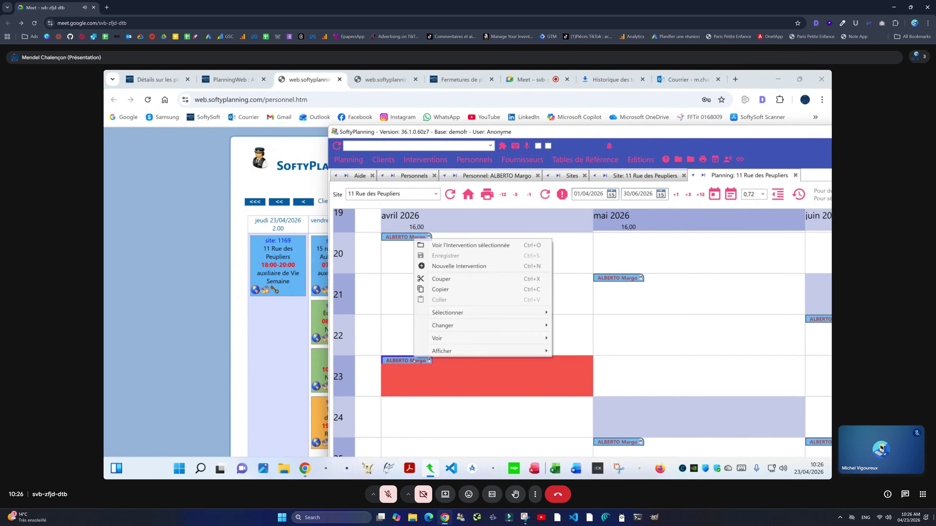
{"action": "left_click", "coordinate": [439, 244]}
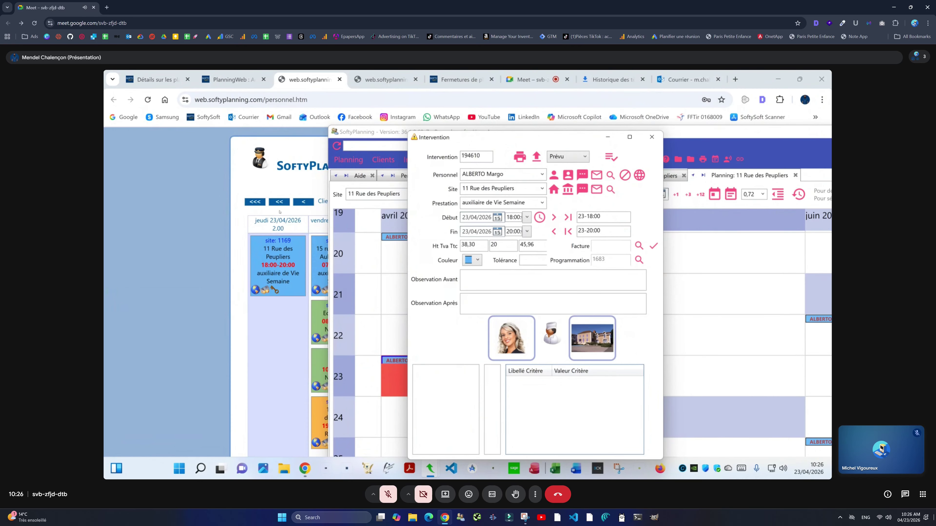
{"action": "left_click", "coordinate": [266, 217]}
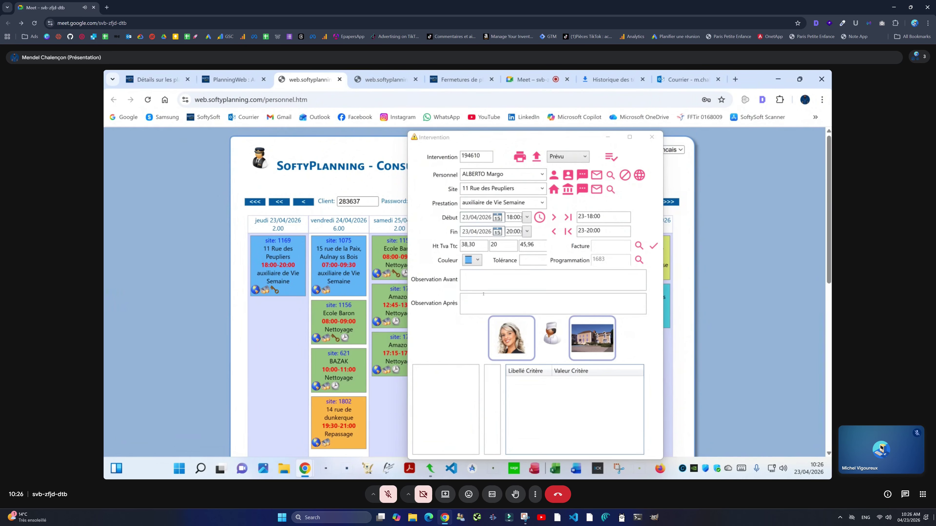
{"action": "left_click", "coordinate": [534, 261]}
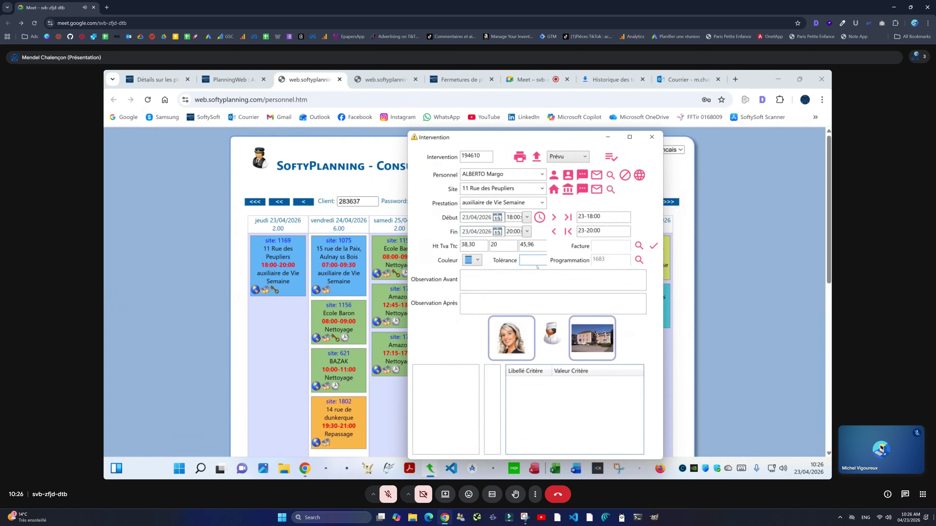
{"action": "type", "text": "0"}
Step: Close the intervention details, glance at the desktop planning, and return to the web planning
{"action": "left_click", "coordinate": [652, 136]}
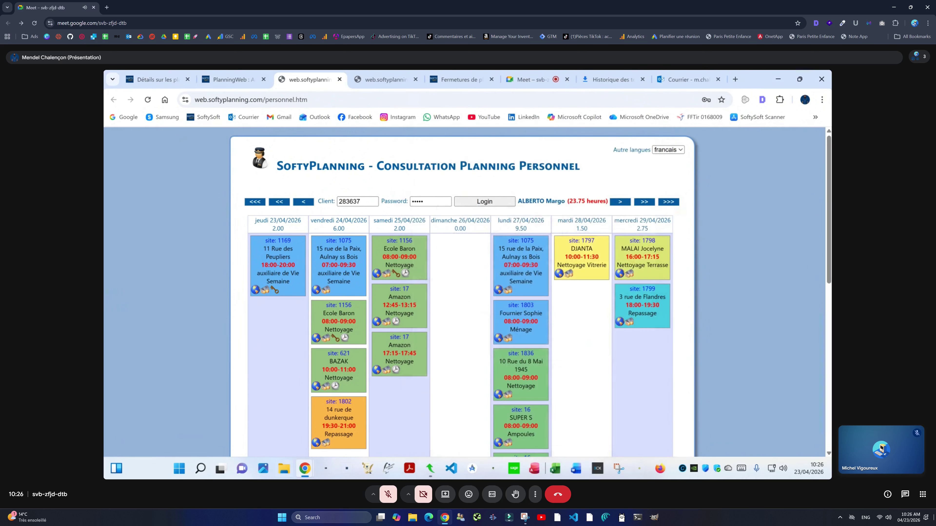
{"action": "left_click", "coordinate": [430, 469]}
{"action": "right_click", "coordinate": [457, 329]}
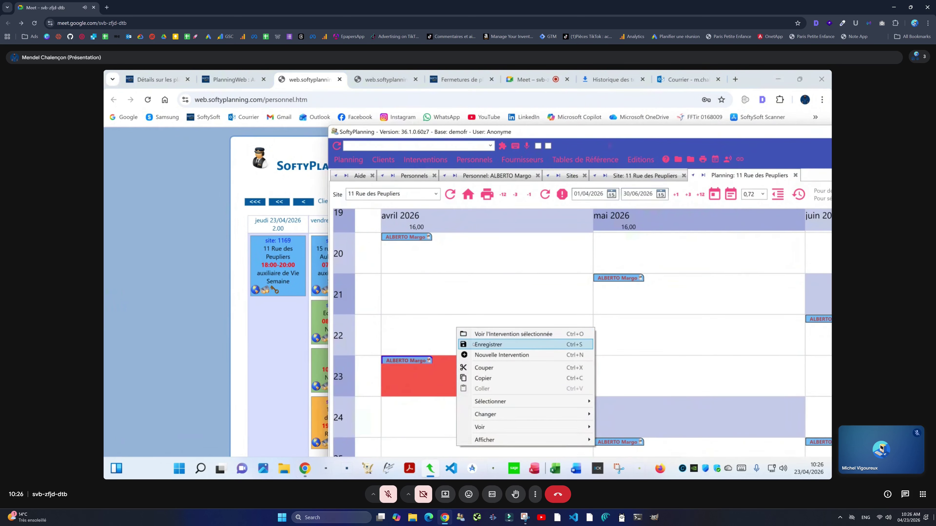
{"action": "key", "text": "Escape"}
{"action": "key", "text": "alt+Tab"}
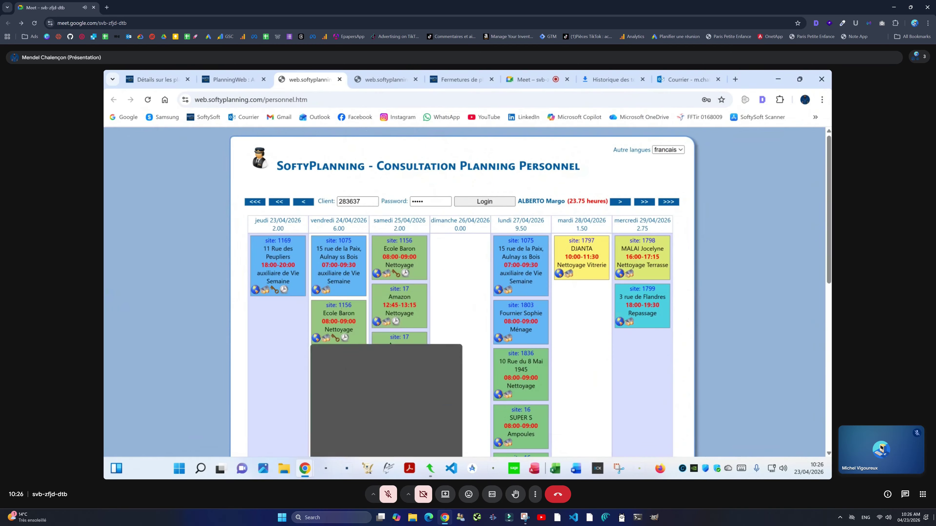
Step: Check the site 1169 shift card, then bring up actions for the week-19 intervention
{"action": "mouse_move", "coordinate": [293, 296]}
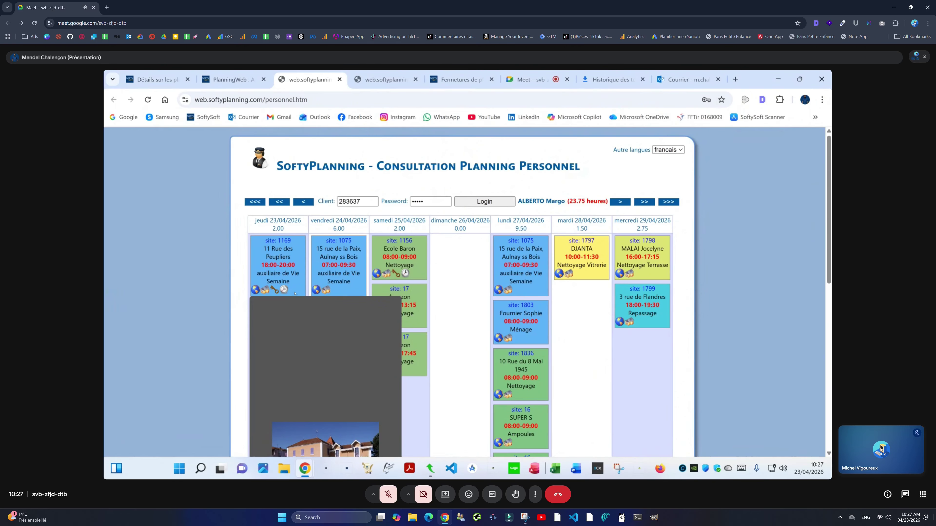
{"action": "left_click", "coordinate": [430, 469]}
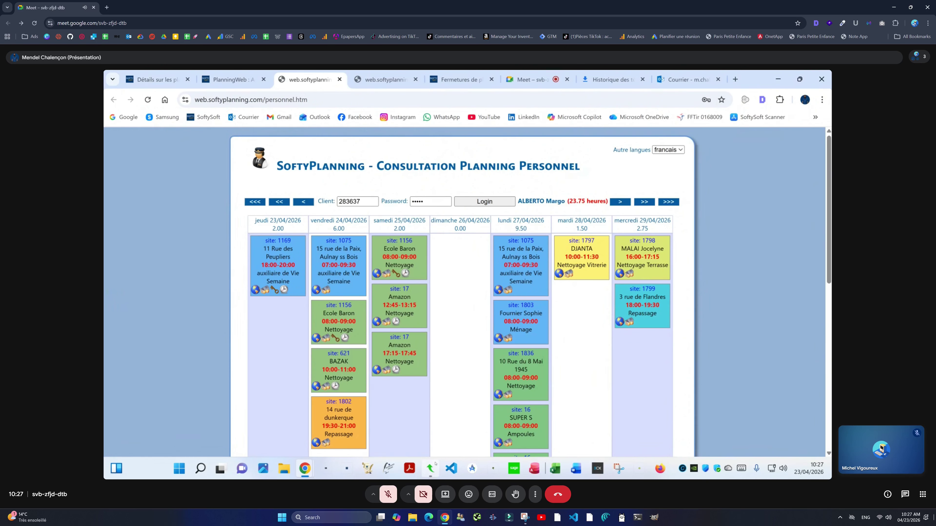
{"action": "right_click", "coordinate": [427, 240]}
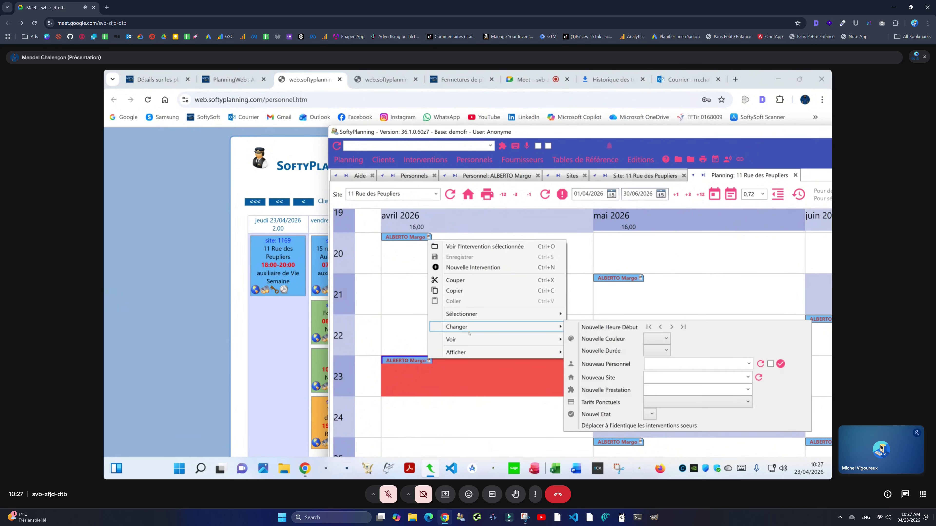
{"action": "mouse_move", "coordinate": [494, 339]}
{"action": "left_click", "coordinate": [595, 338]}
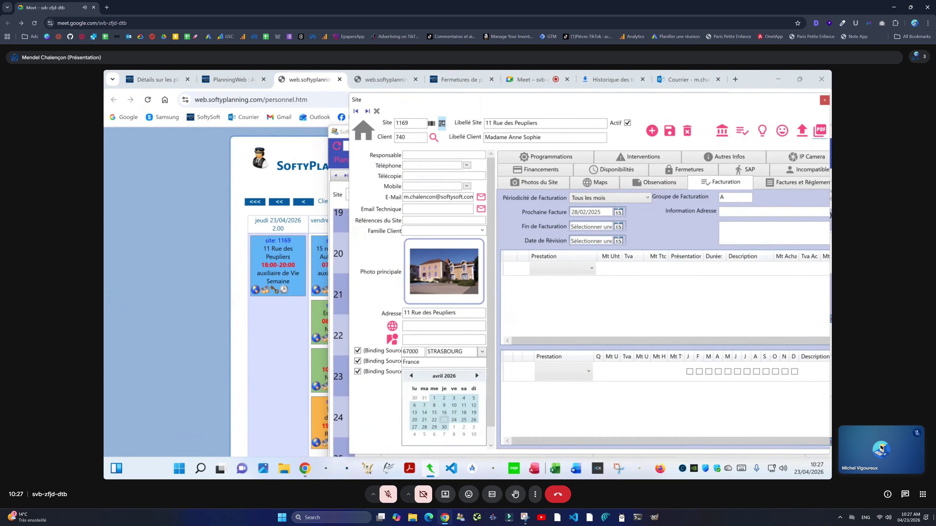
{"action": "left_click", "coordinate": [439, 132]}
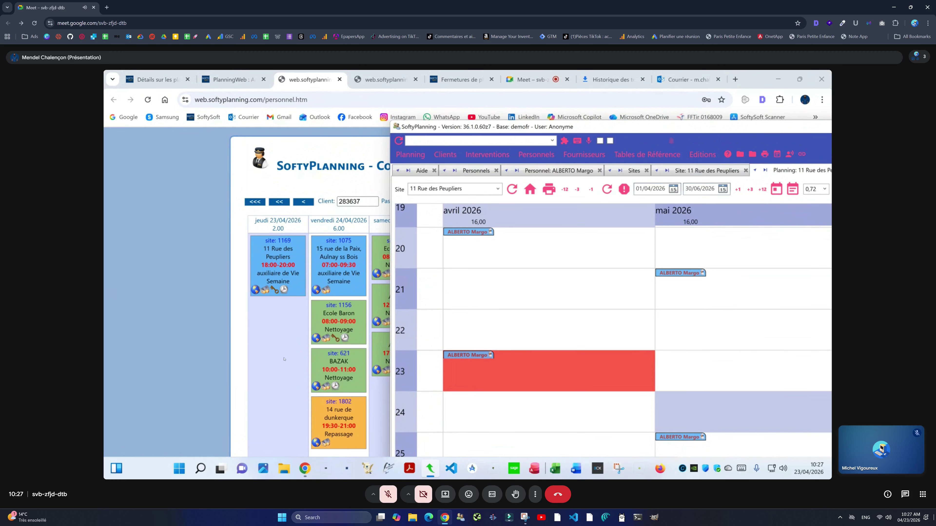
Step: Refresh the staff web planning so site 1169's Thursday shift shows 10:27-12:27
{"action": "left_click", "coordinate": [284, 359]}
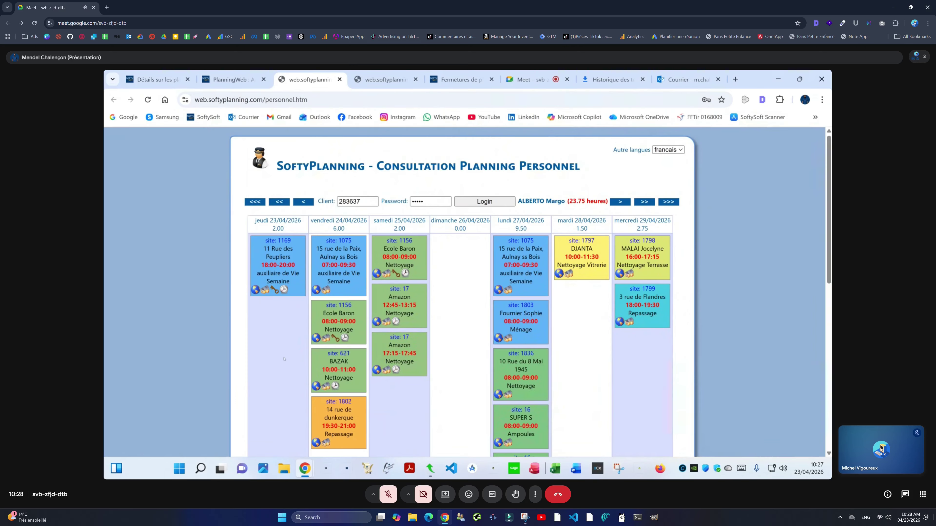
{"action": "left_click", "coordinate": [502, 201]}
{"action": "mouse_move", "coordinate": [255, 290]}
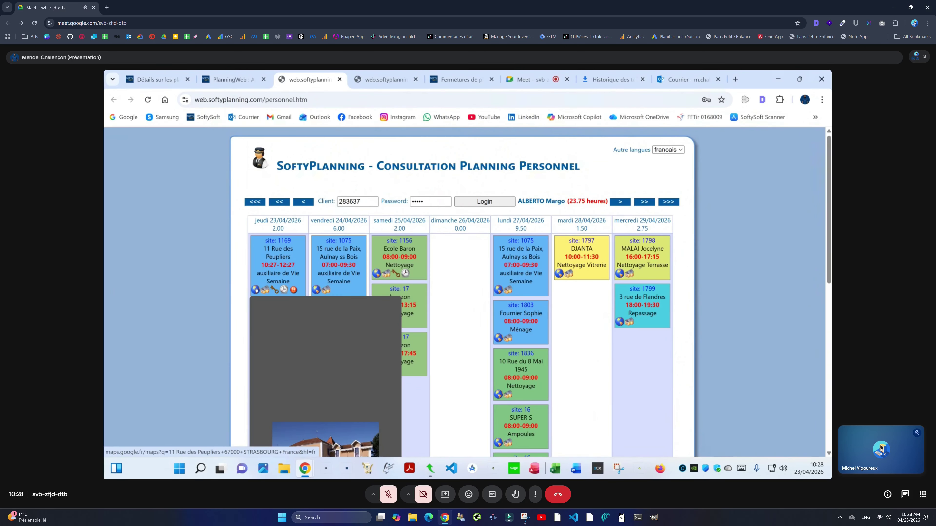
{"action": "left_click", "coordinate": [430, 468]}
{"action": "left_click", "coordinate": [707, 170]}
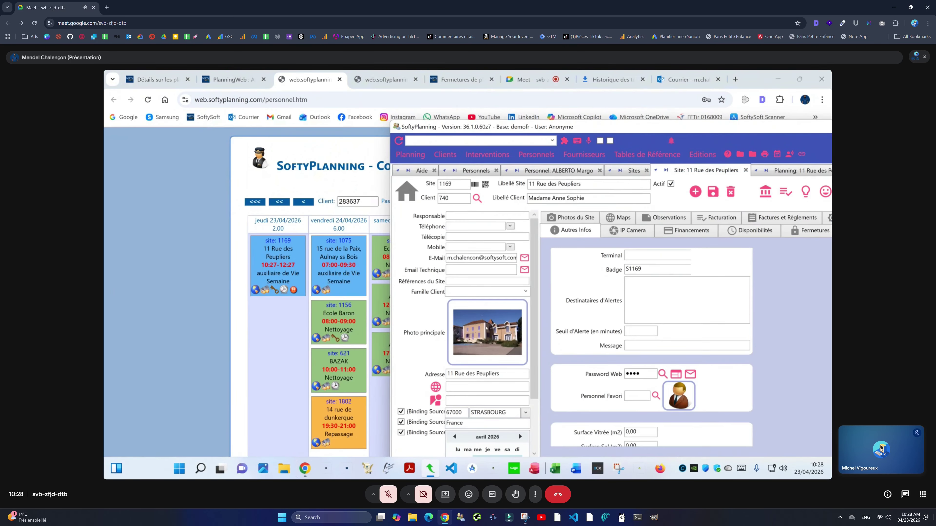
{"action": "left_click", "coordinate": [234, 346]}
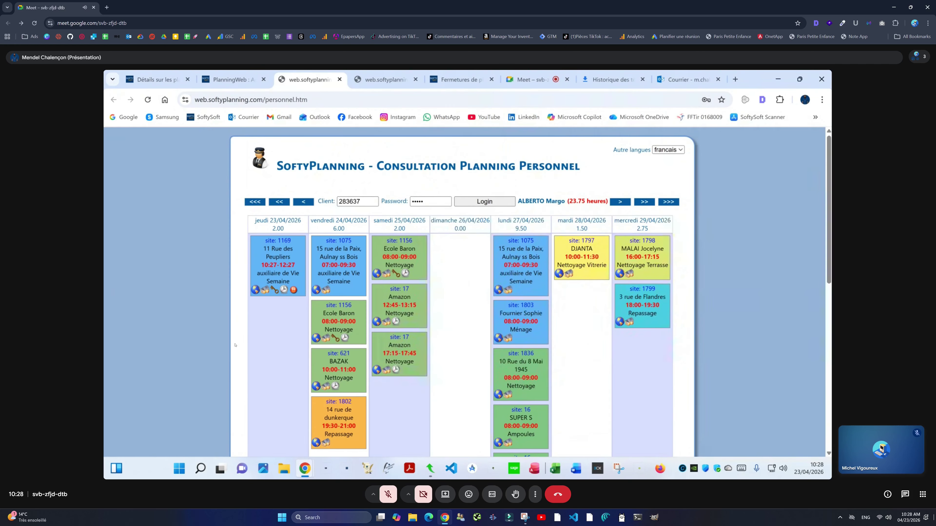
{"action": "mouse_move", "coordinate": [255, 289]}
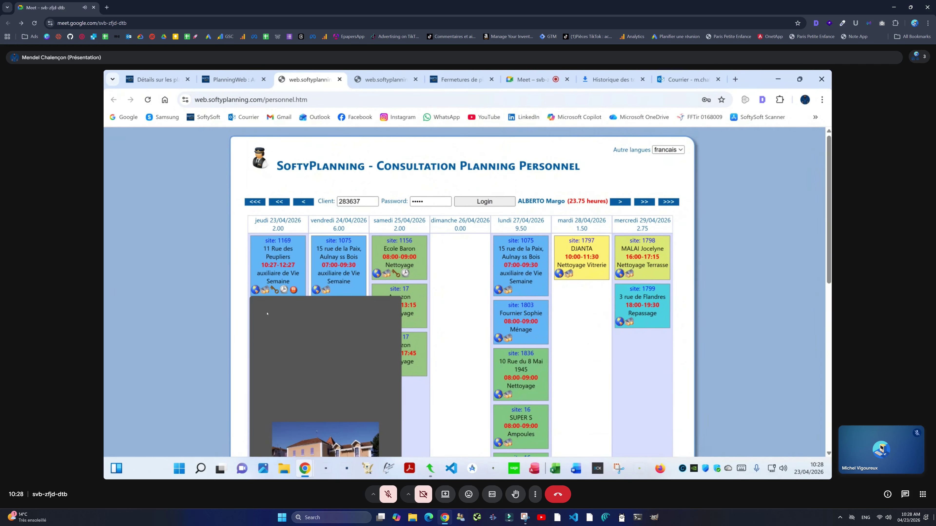
{"action": "left_click", "coordinate": [249, 317]}
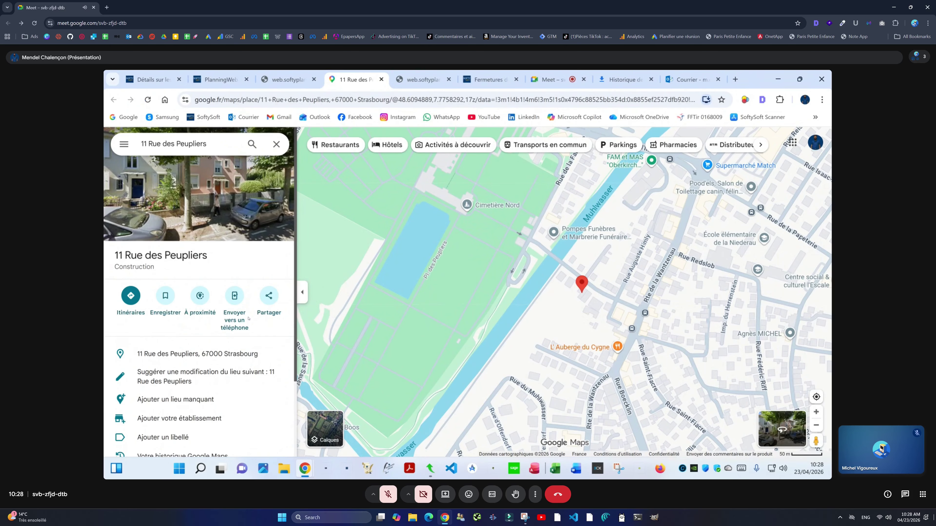
{"action": "left_click", "coordinate": [382, 80]}
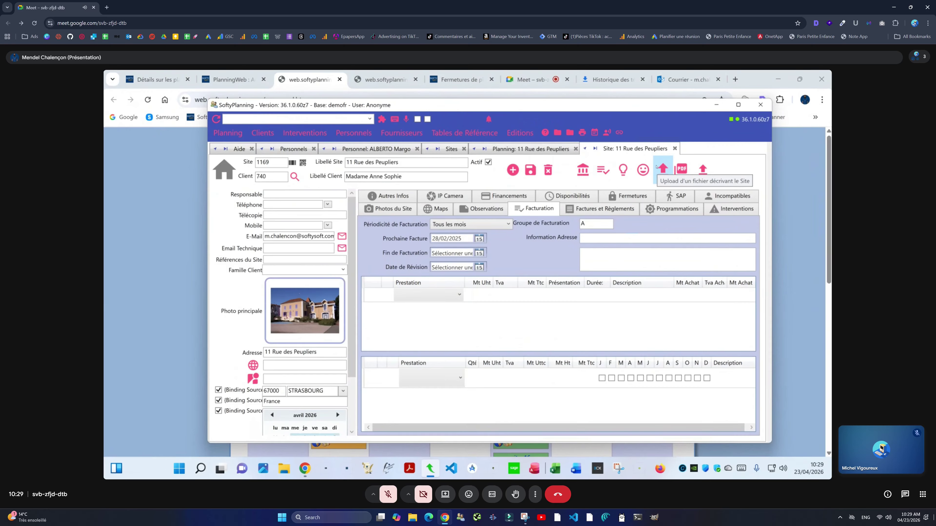
Step: From the site upload dialog, open Conseil Spécifique.pdf in Documents to show it in Adobe Acrobat
{"action": "left_click", "coordinate": [657, 167]}
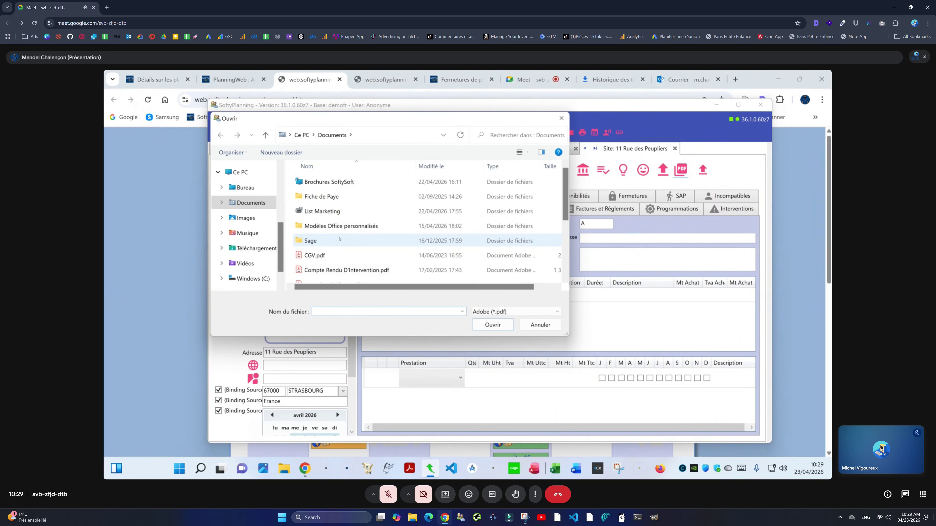
{"action": "scroll", "coordinate": [340, 238], "scroll_direction": "down", "scroll_amount": 3}
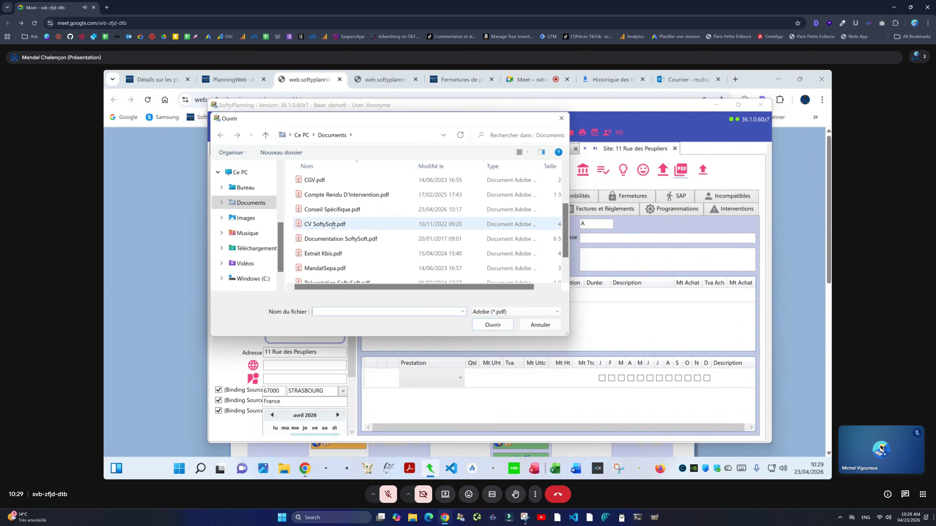
{"action": "left_click", "coordinate": [333, 210]}
{"action": "right_click", "coordinate": [335, 213]}
{"action": "left_click", "coordinate": [387, 234]}
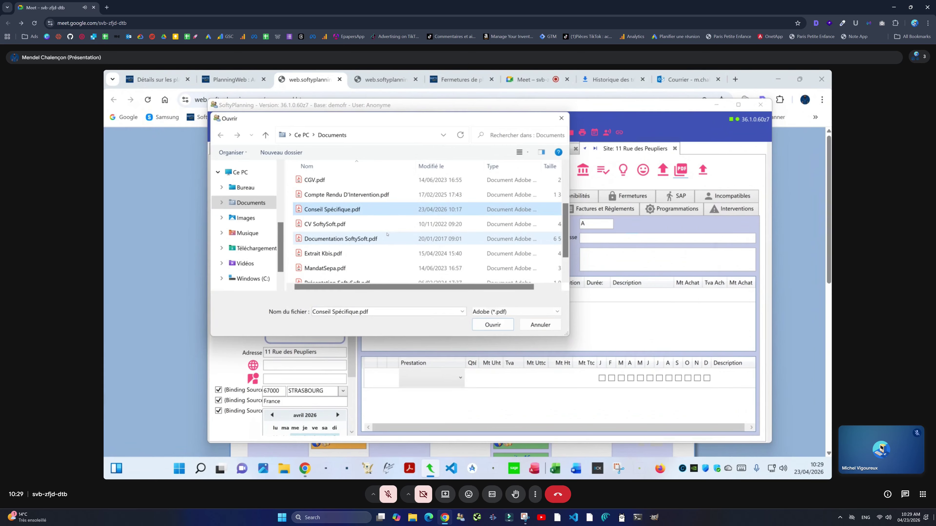
{"action": "key", "text": "Return"}
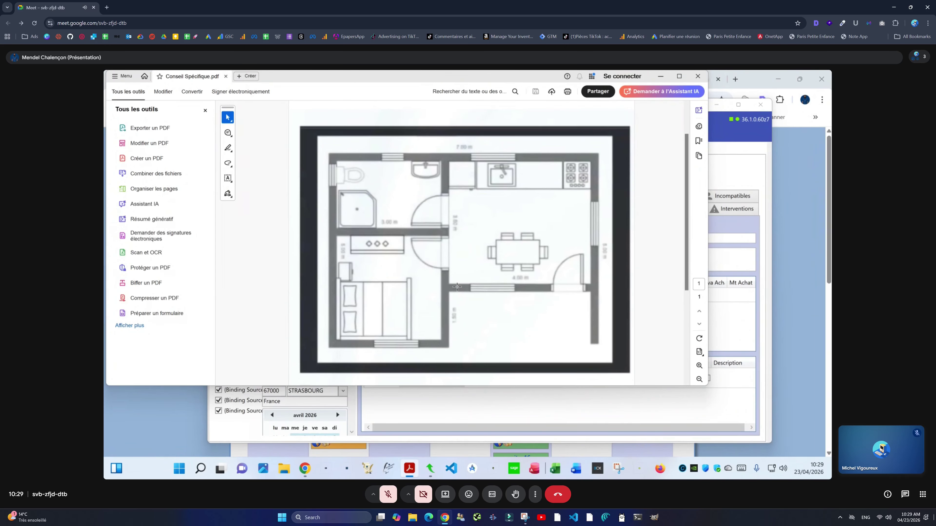
Step: Scroll down to the PDF's cleaning checklist, then close Acrobat and the Ouvrir dialog
{"action": "scroll", "coordinate": [457, 287], "scroll_direction": "down", "scroll_amount": 5}
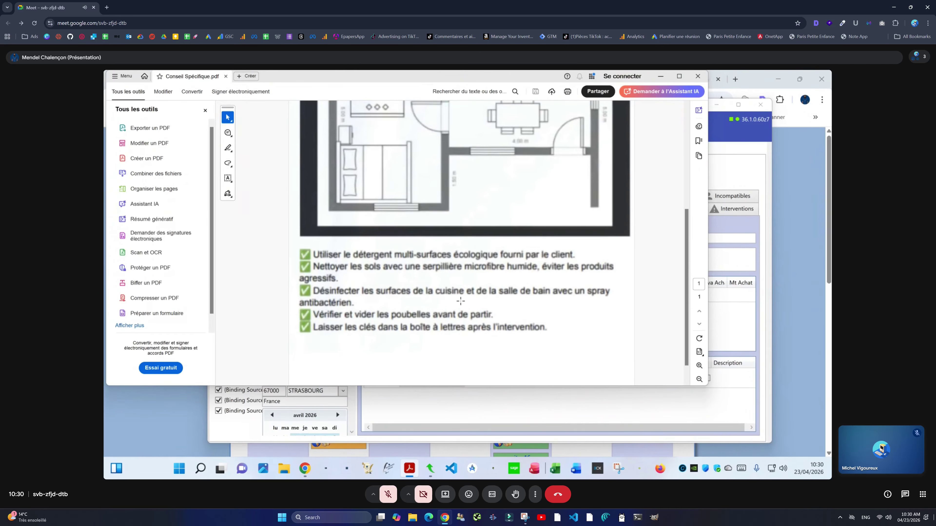
{"action": "left_click", "coordinate": [697, 76]}
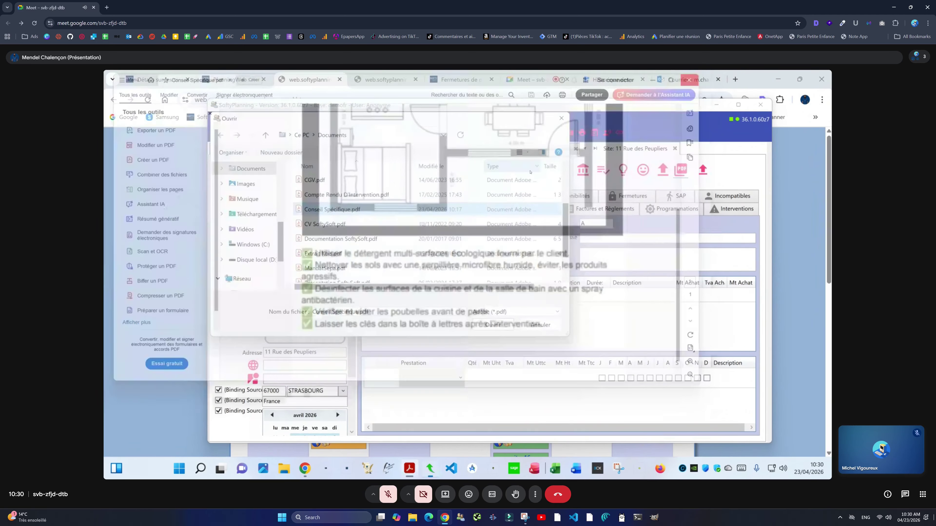
{"action": "left_click", "coordinate": [562, 118]}
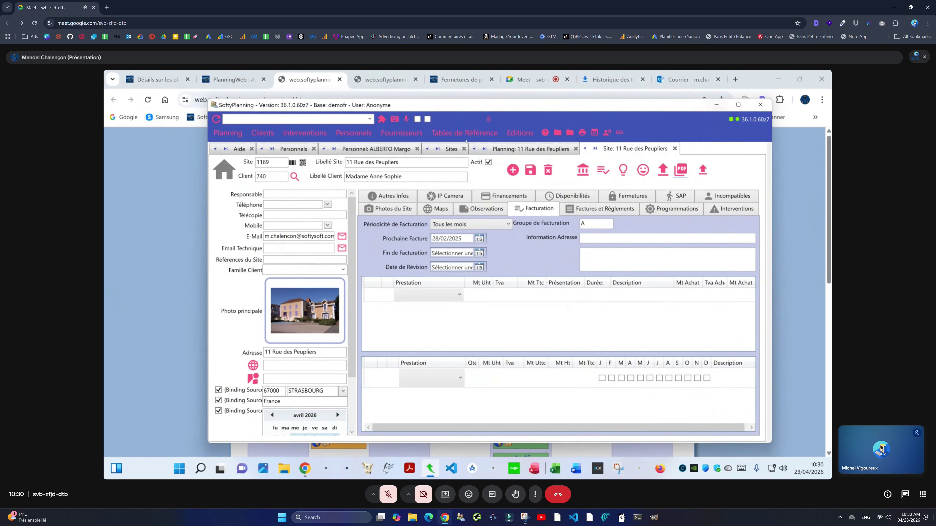
Step: Add the pre-visit observation 'fait attention au sol' to intervention 194610 and check the web planning
{"action": "left_click", "coordinate": [531, 149]}
{"action": "right_click", "coordinate": [293, 335]}
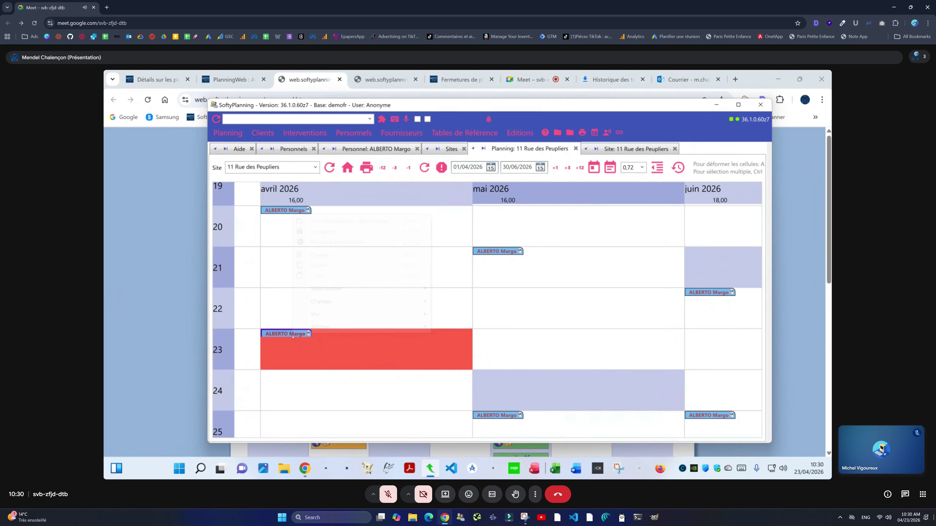
{"action": "left_click", "coordinate": [332, 222]}
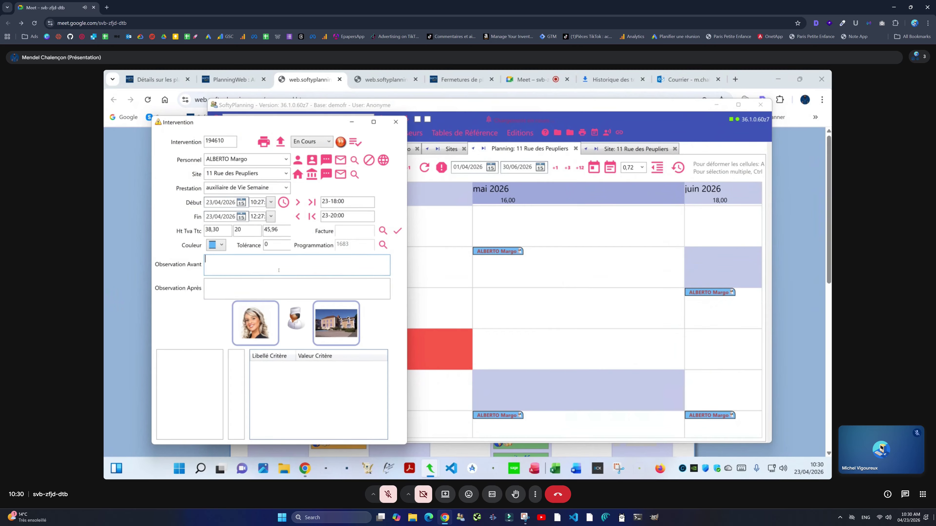
{"action": "type", "text": "fait attnetino au sol"}
{"action": "double_click", "coordinate": [224, 258]}
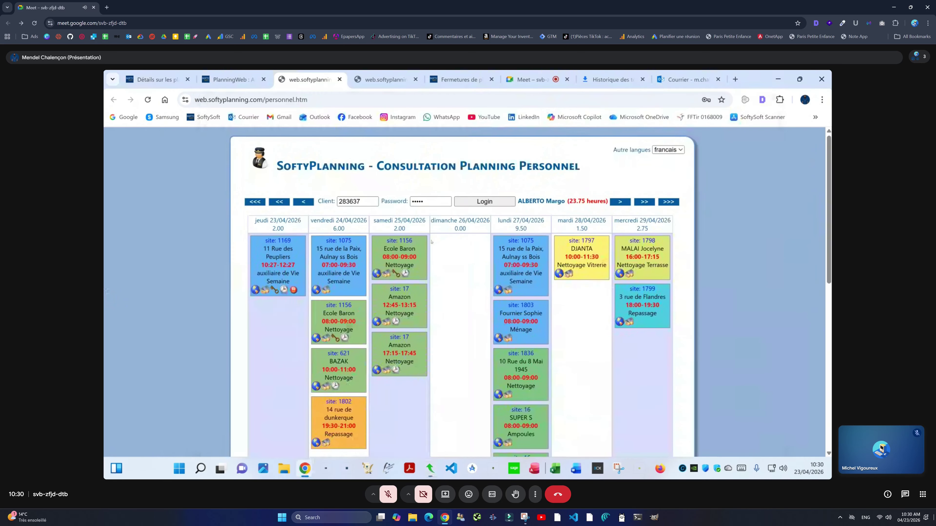
{"action": "left_click", "coordinate": [484, 202]}
{"action": "mouse_move", "coordinate": [290, 265]}
{"action": "left_click", "coordinate": [428, 465]}
{"action": "left_click", "coordinate": [610, 151]}
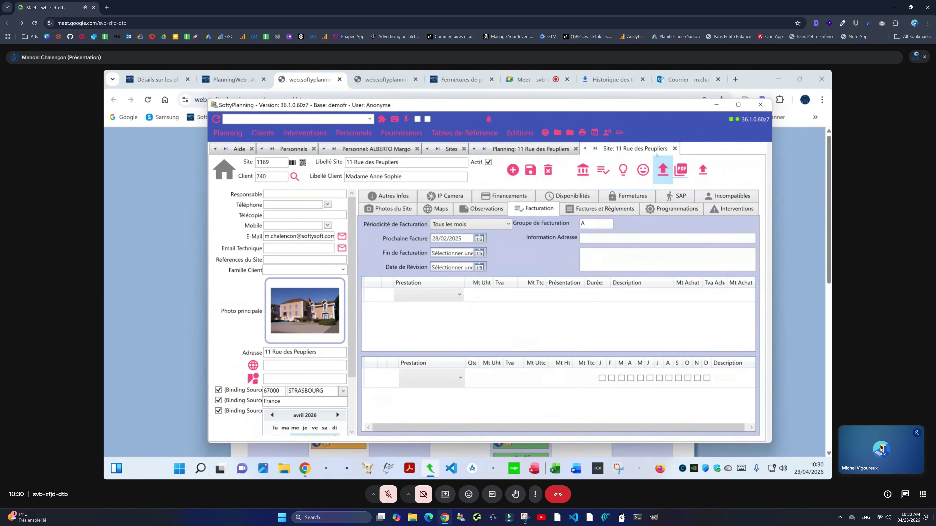
{"action": "left_click", "coordinate": [662, 170]}
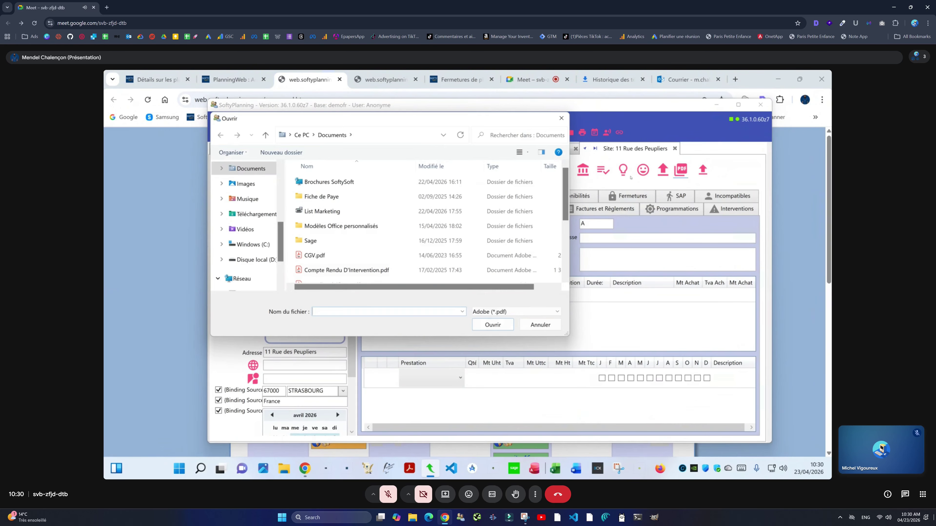
{"action": "scroll", "coordinate": [427, 225], "scroll_direction": "down", "scroll_amount": 1}
{"action": "double_click", "coordinate": [332, 245]}
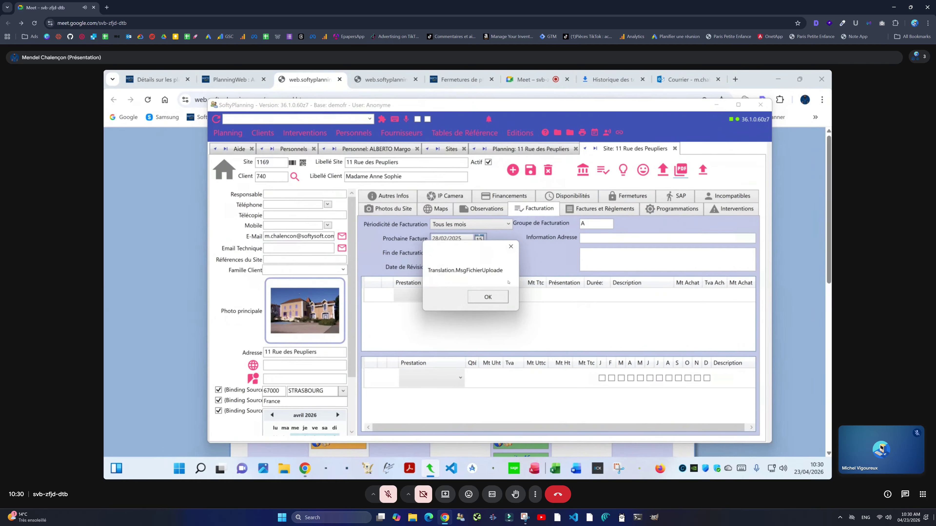
{"action": "left_click", "coordinate": [488, 297]}
{"action": "key", "text": "alt+Tab"}
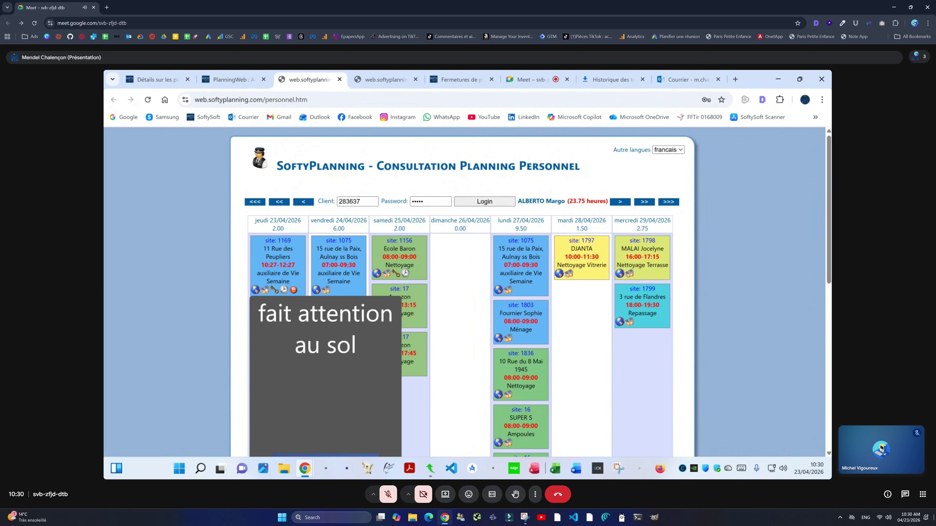
{"action": "left_click", "coordinate": [265, 290]}
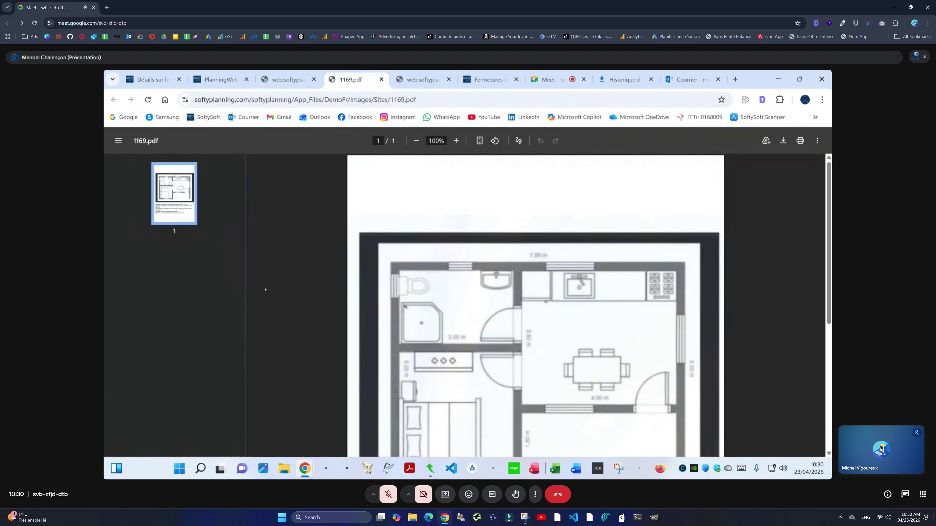
Step: Scroll through the 1169.pdf floor plan and checklist, then return to the staff planning tab
{"action": "scroll", "coordinate": [593, 418], "scroll_direction": "down", "scroll_amount": 5}
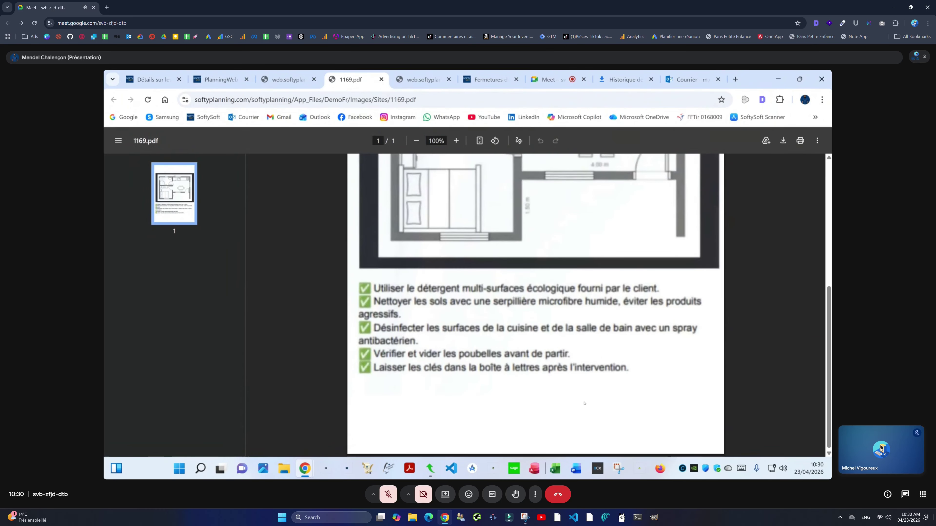
{"action": "scroll", "coordinate": [586, 403], "scroll_direction": "up", "scroll_amount": 5}
{"action": "scroll", "coordinate": [590, 403], "scroll_direction": "down", "scroll_amount": 5}
{"action": "scroll", "coordinate": [594, 402], "scroll_direction": "up", "scroll_amount": 5}
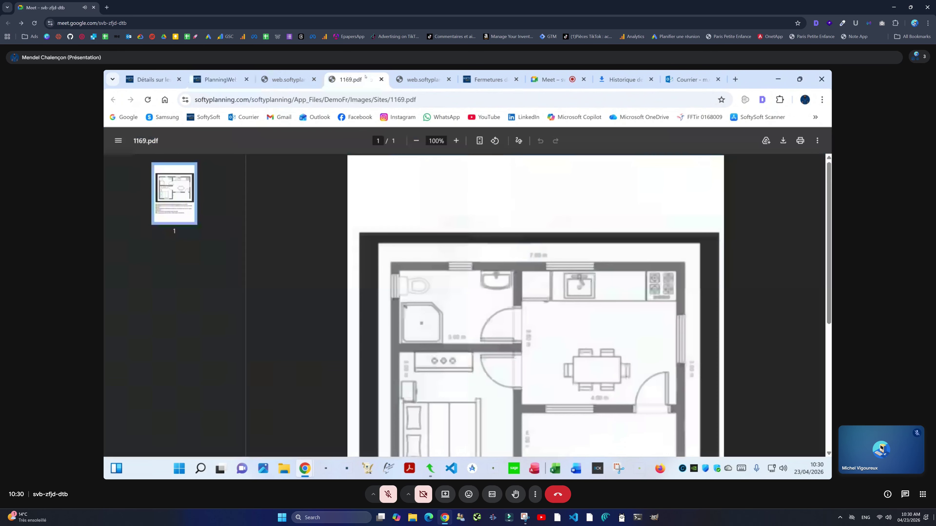
{"action": "left_click", "coordinate": [407, 76]}
{"action": "left_click", "coordinate": [289, 79]}
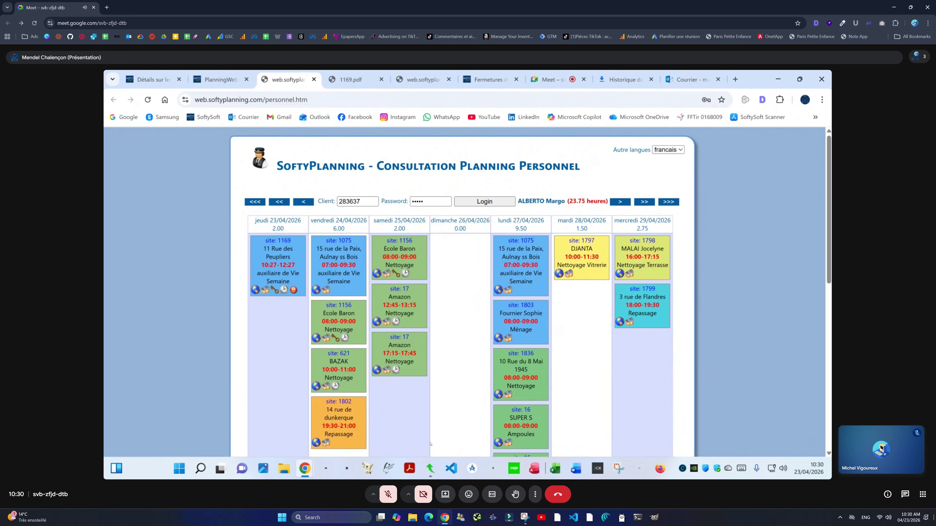
Step: Replace intervention 194610's Observation Avant text with 'Ci-joint un PDF' and close its details window
{"action": "left_click", "coordinate": [430, 468]}
{"action": "left_click", "coordinate": [501, 149]}
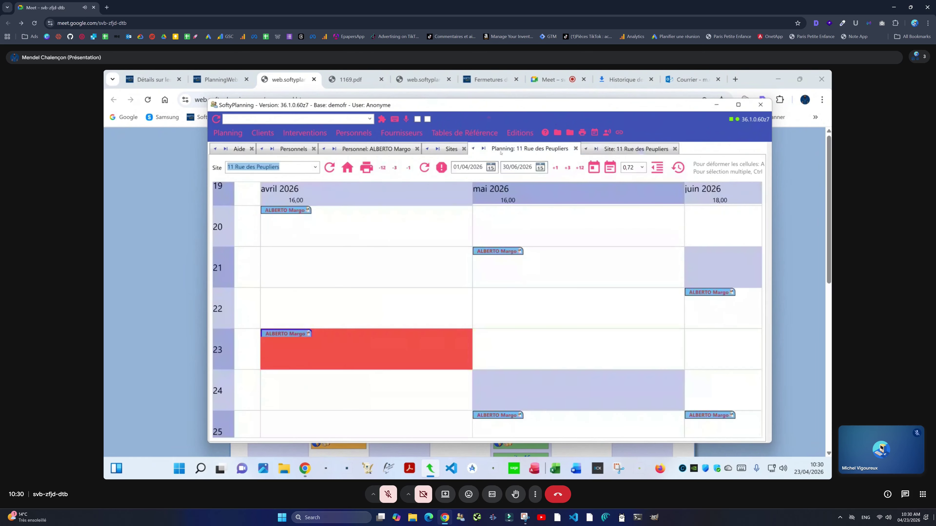
{"action": "right_click", "coordinate": [304, 334]}
{"action": "left_click", "coordinate": [328, 340]}
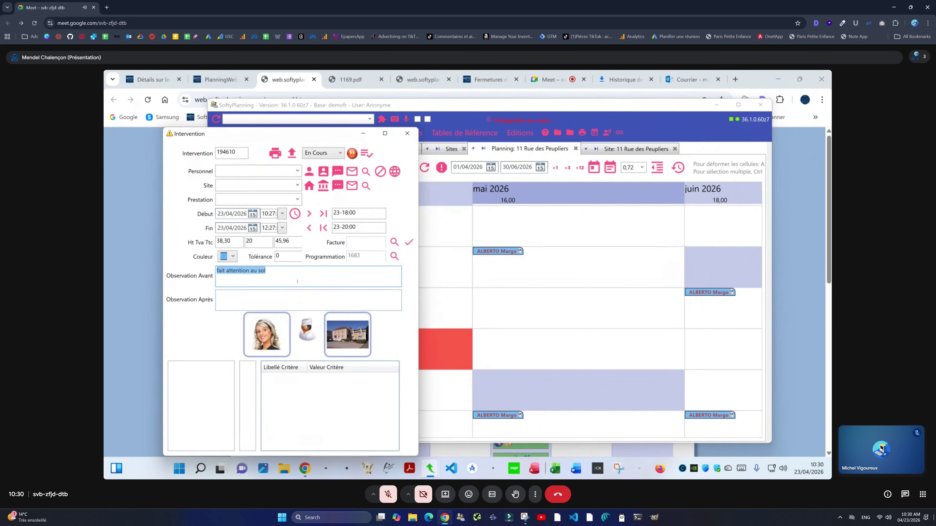
{"action": "type", "text": "a"}
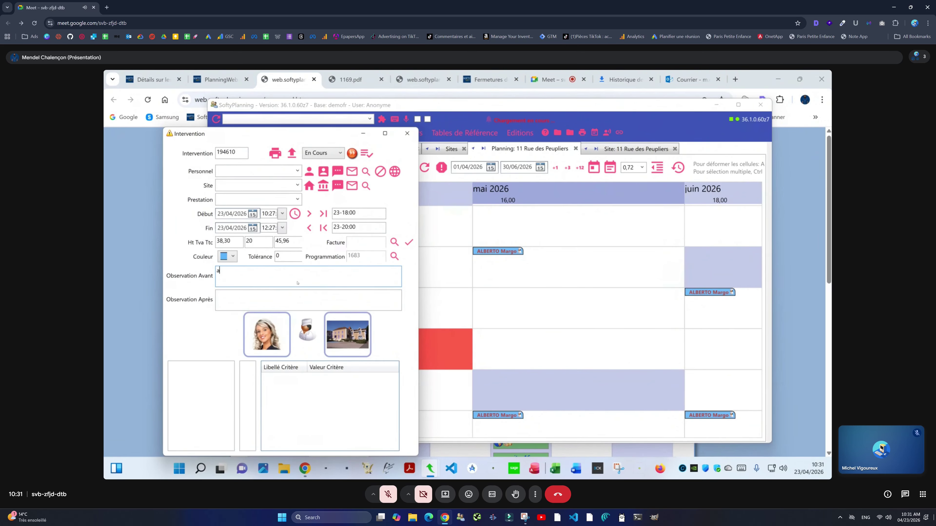
{"action": "key", "text": "BackSpace"}
{"action": "type", "text": "clique "}
{"action": "type", "text": "sur la maison un p"}
{"action": "type", "text": "df"}
{"action": "key", "text": "BackSpace"}
{"action": "key", "text": "BackSpace"}
{"action": "key", "text": "BackSpace"}
{"action": "key", "text": "BackSpace"}
{"action": "key", "text": "BackSpace"}
{"action": "key", "text": "BackSpace"}
{"action": "key", "text": "BackSpace"}
{"action": "key", "text": "BackSpace"}
{"action": "type", "text": ", c"}
{"action": "key", "text": "ctrl+a"}
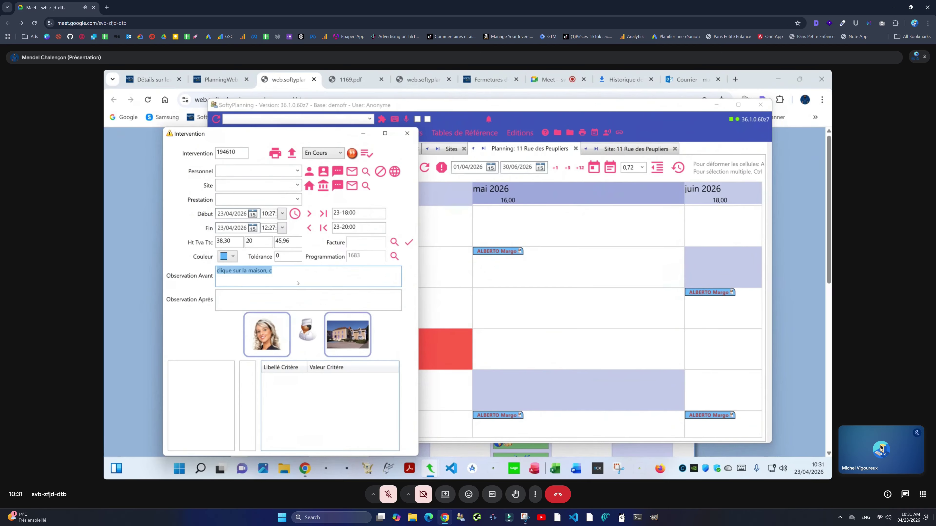
{"action": "type", "text": "Ci-joint un PDF"}
{"action": "left_click", "coordinate": [407, 133]}
Step: Open the staff web planning from the planning grid's options to check the new note
{"action": "right_click", "coordinate": [387, 241]}
{"action": "left_click", "coordinate": [409, 257]}
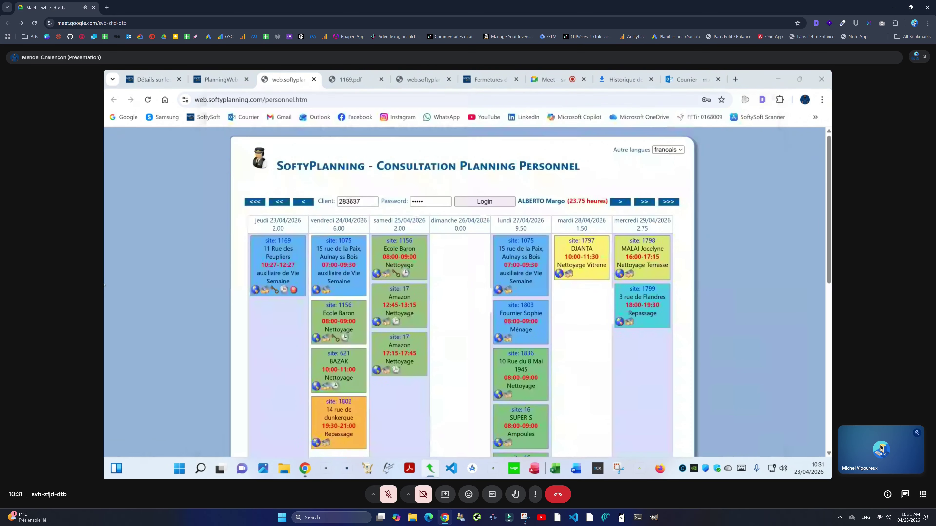
{"action": "mouse_move", "coordinate": [280, 265]}
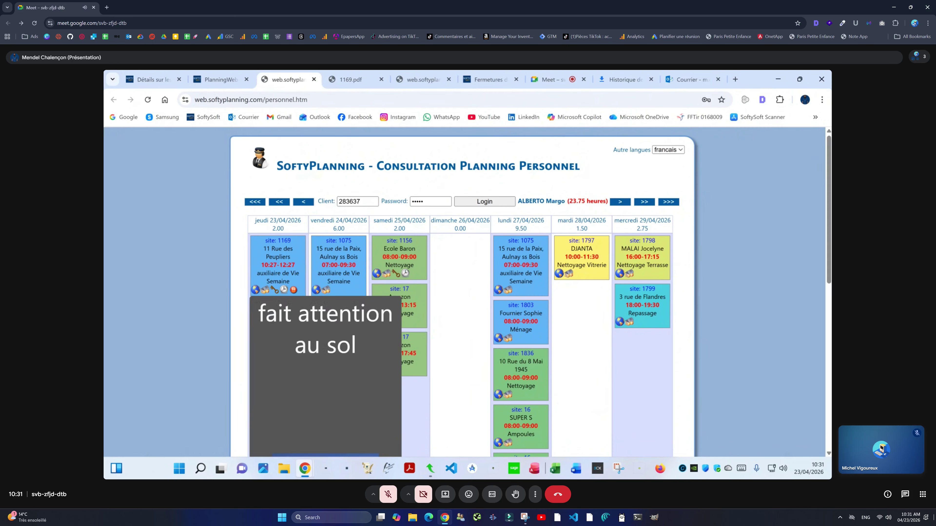
{"action": "key", "text": "alt+Tab"}
Step: On the staff web planning, view site 1169's attached PDF, then return to the planning tab
{"action": "key", "text": "Escape"}
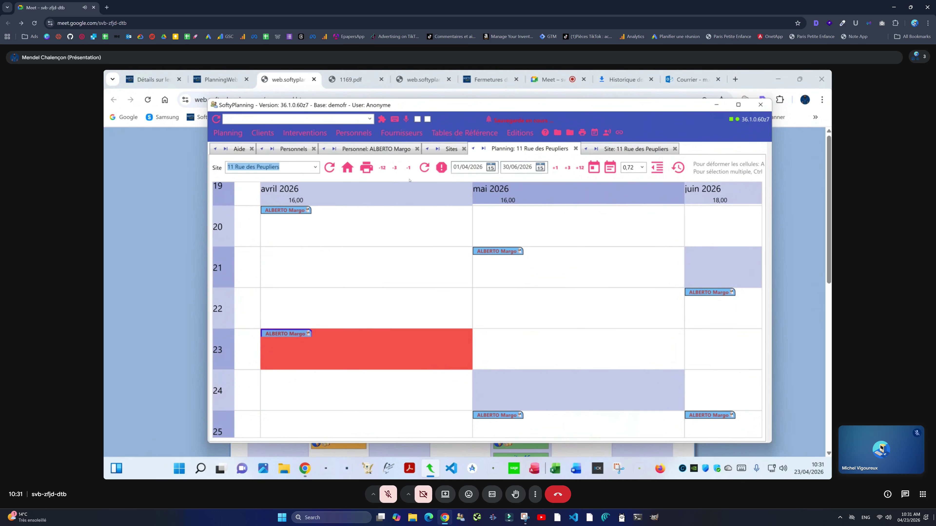
{"action": "key", "text": "alt+Tab"}
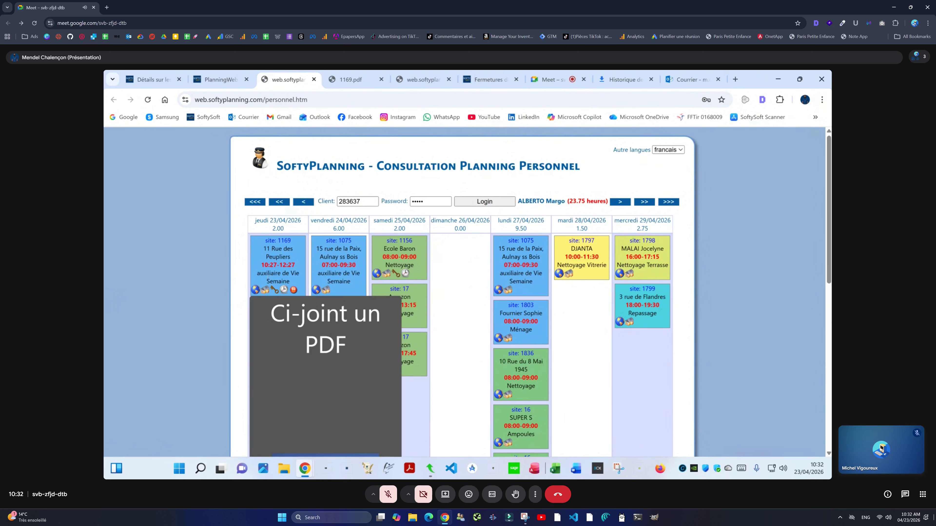
{"action": "left_click", "coordinate": [263, 292]}
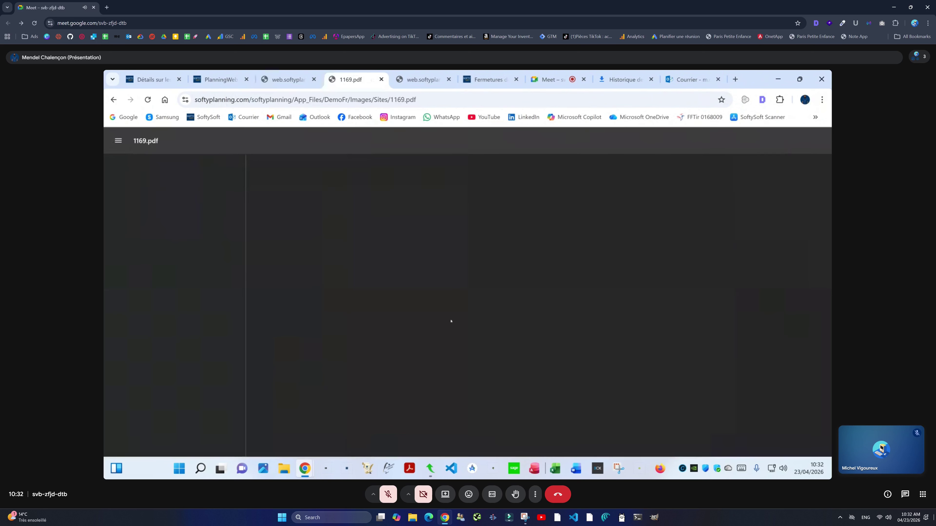
{"action": "scroll", "coordinate": [449, 320], "scroll_direction": "down", "scroll_amount": 8}
{"action": "scroll", "coordinate": [495, 298], "scroll_direction": "up", "scroll_amount": 8}
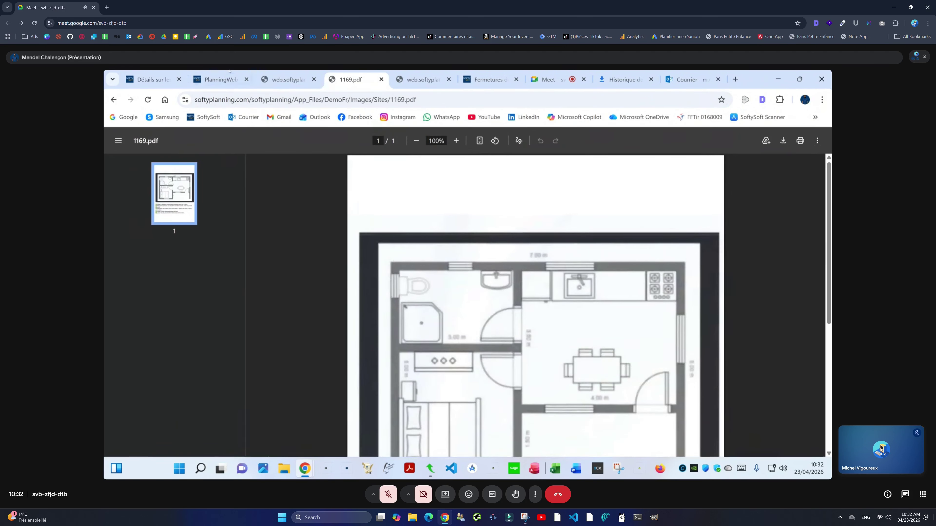
{"action": "key", "text": "ctrl+shift+Tab"}
{"action": "mouse_move", "coordinate": [293, 290]}
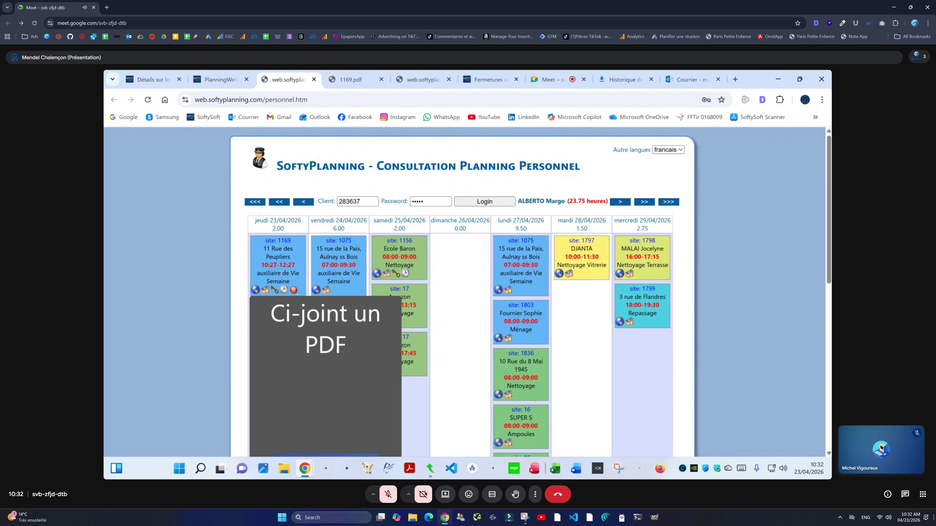
{"action": "left_click", "coordinate": [430, 469]}
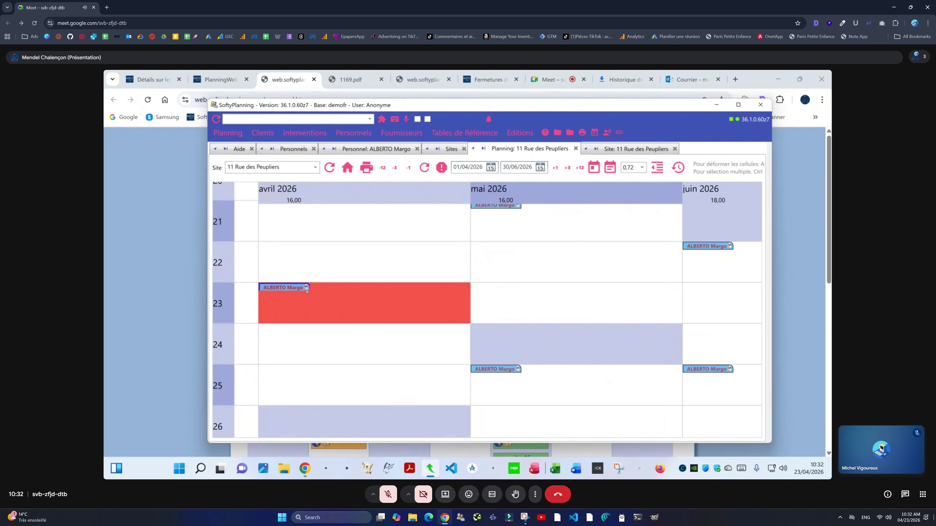
{"action": "left_click", "coordinate": [631, 149]}
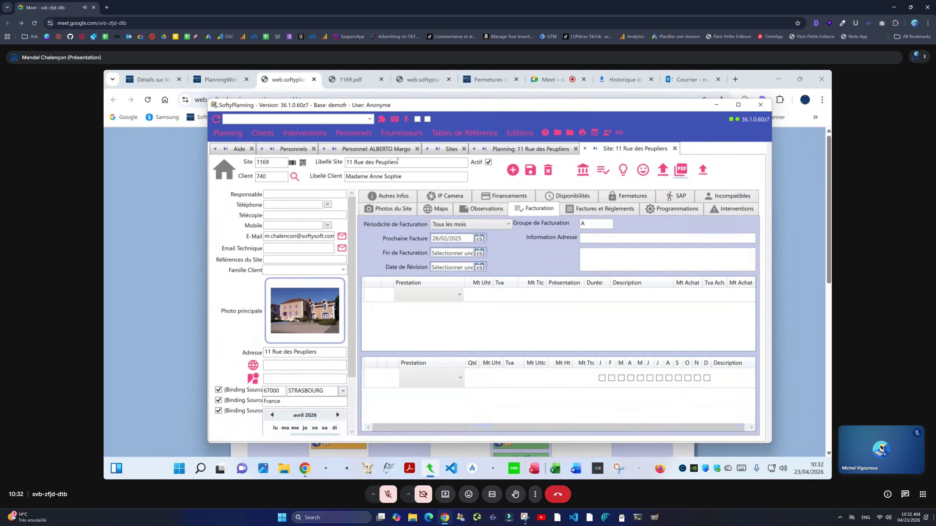
Step: Preview site 1169's QR code label, close it, and minimise SoftyPlanning
{"action": "left_click", "coordinate": [303, 162]}
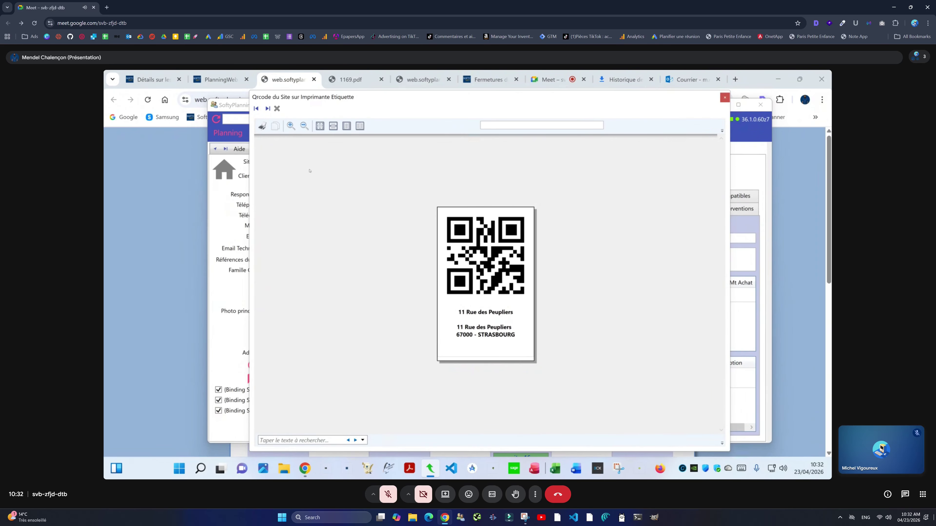
{"action": "left_click", "coordinate": [725, 98]}
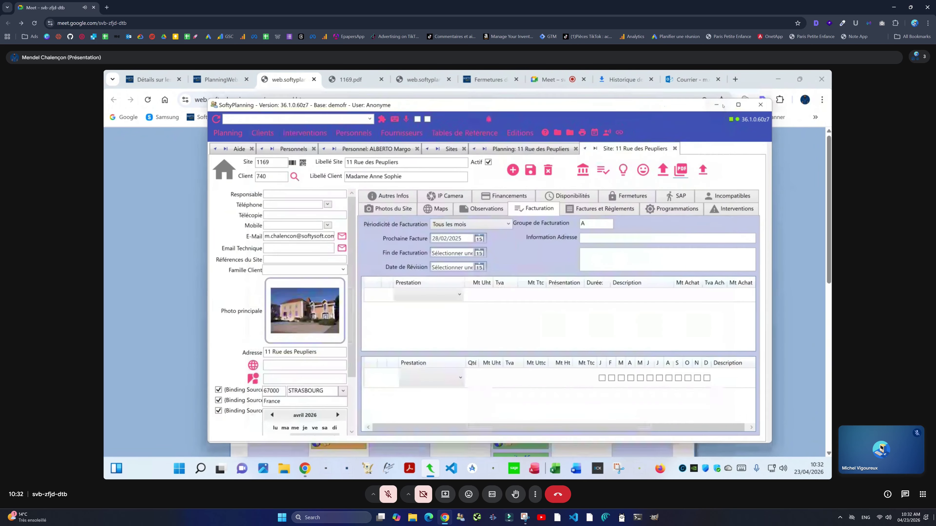
{"action": "left_click", "coordinate": [716, 105]}
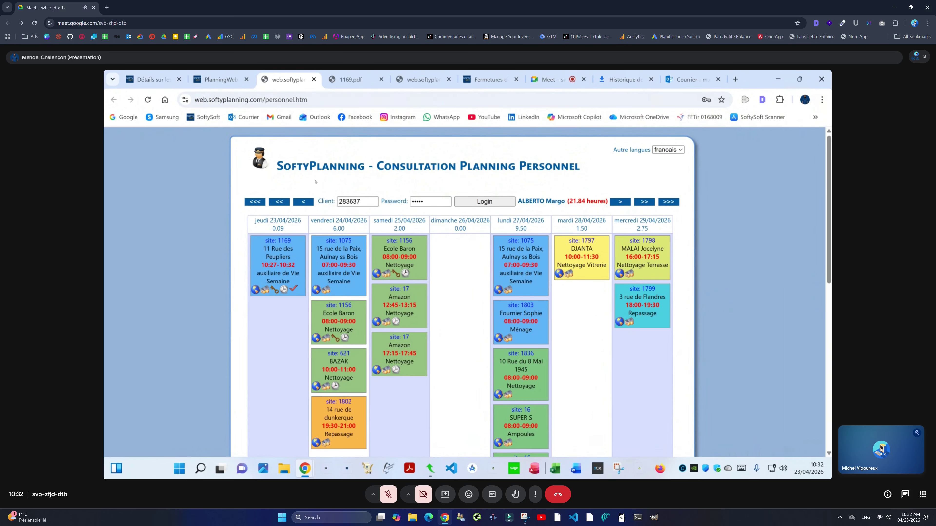
Step: Switch to the 'Informations supplémentaires sur les Web Planning Personnels' article tab
{"action": "left_click", "coordinate": [220, 79]}
{"action": "left_click", "coordinate": [152, 79]}
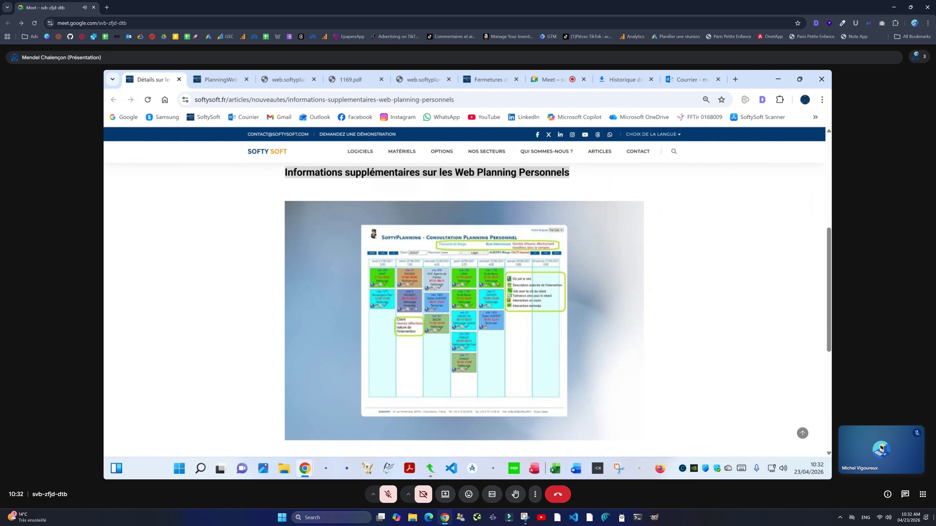
Step: Scroll the Web Planning article, then open and scroll the 'Fermetures de plusieurs Sites pour une même Période' page
{"action": "scroll", "coordinate": [416, 308], "scroll_direction": "down", "scroll_amount": 10}
{"action": "scroll", "coordinate": [416, 308], "scroll_direction": "up", "scroll_amount": 15}
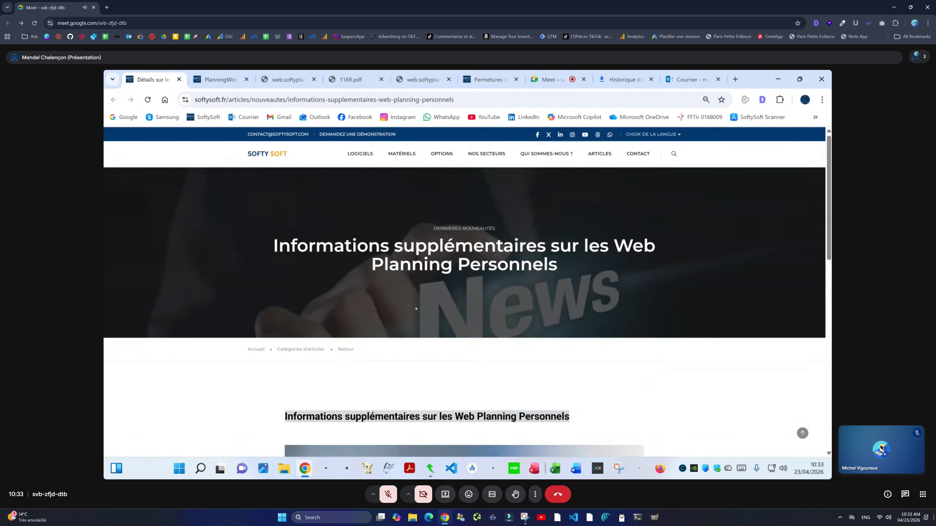
{"action": "scroll", "coordinate": [416, 308], "scroll_direction": "down", "scroll_amount": 4}
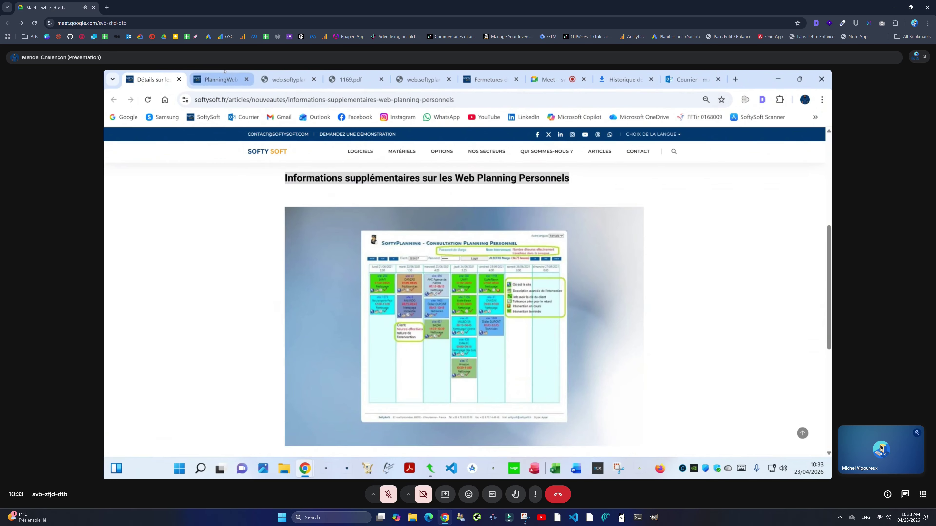
{"action": "left_click", "coordinate": [220, 80]}
{"action": "left_click", "coordinate": [486, 80]}
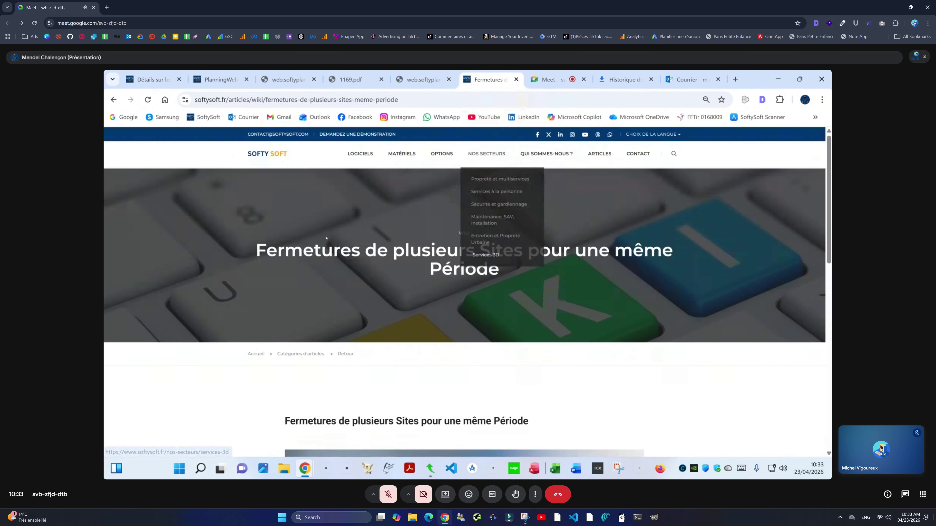
{"action": "scroll", "coordinate": [460, 284], "scroll_direction": "down", "scroll_amount": 5}
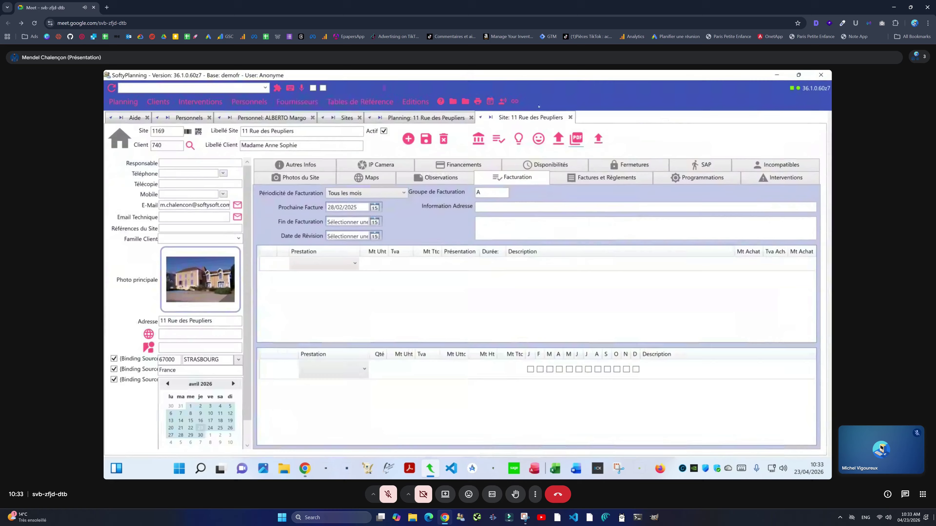
Step: Close the site record, site planning, site list, staff record and staff list tabs
{"action": "left_click", "coordinate": [571, 118]}
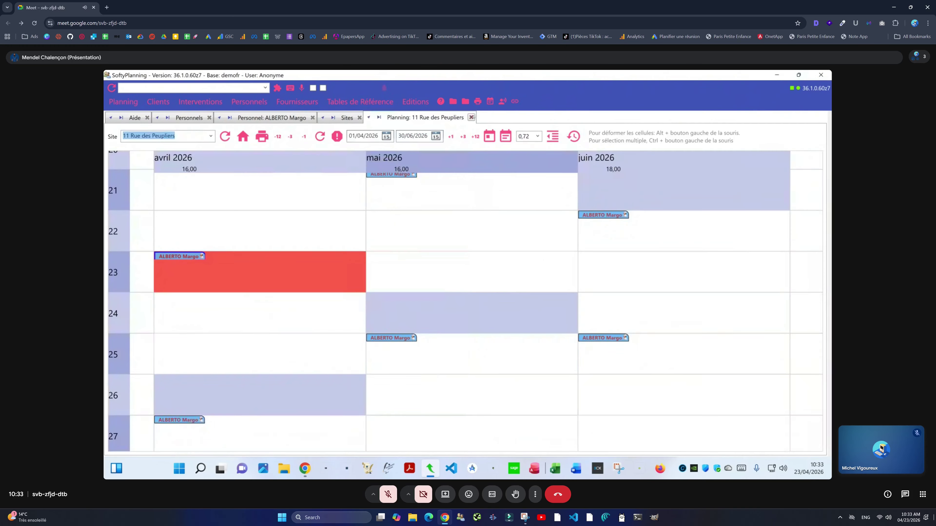
{"action": "left_click", "coordinate": [471, 117]}
{"action": "left_click", "coordinate": [359, 118]}
{"action": "left_click", "coordinate": [312, 117]}
{"action": "left_click", "coordinate": [209, 117]}
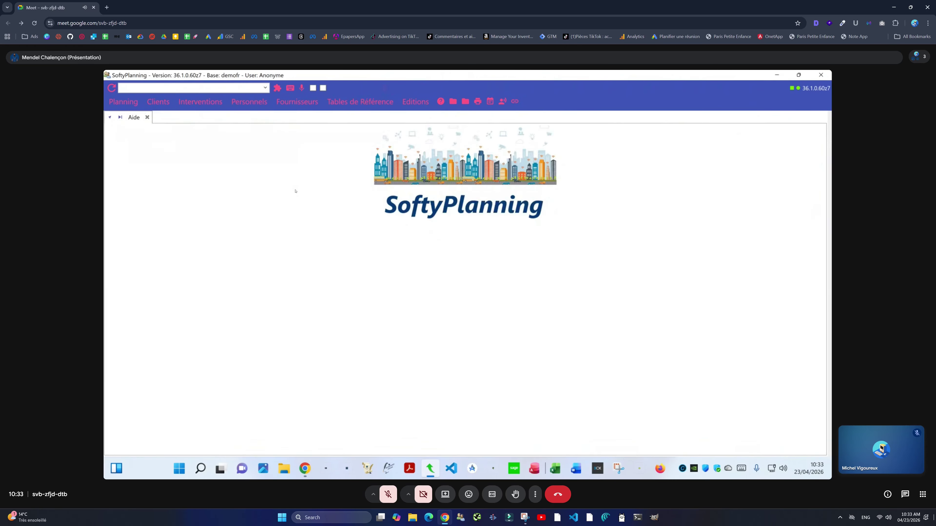
Step: Start a Recherche d'Intervention for Ce jour showing only Sites Fermés interventions
{"action": "left_click", "coordinate": [213, 108]}
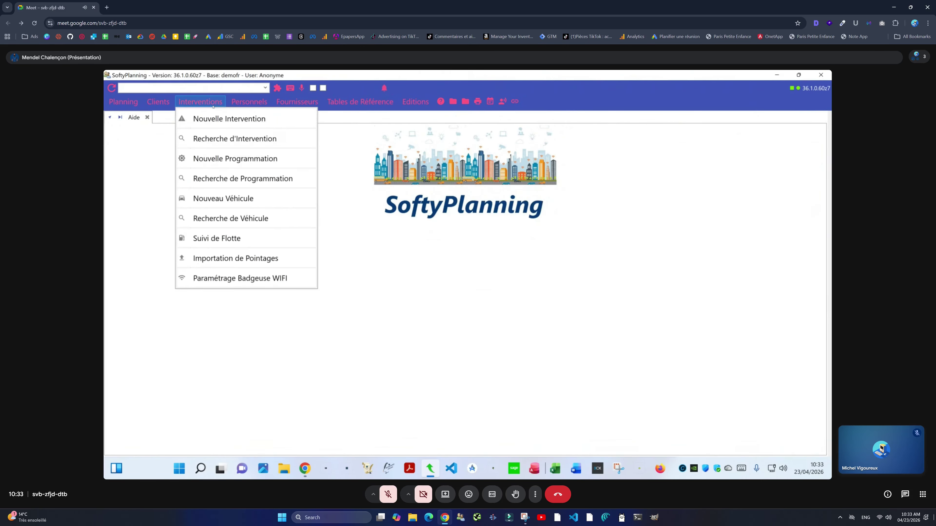
{"action": "left_click", "coordinate": [228, 141]}
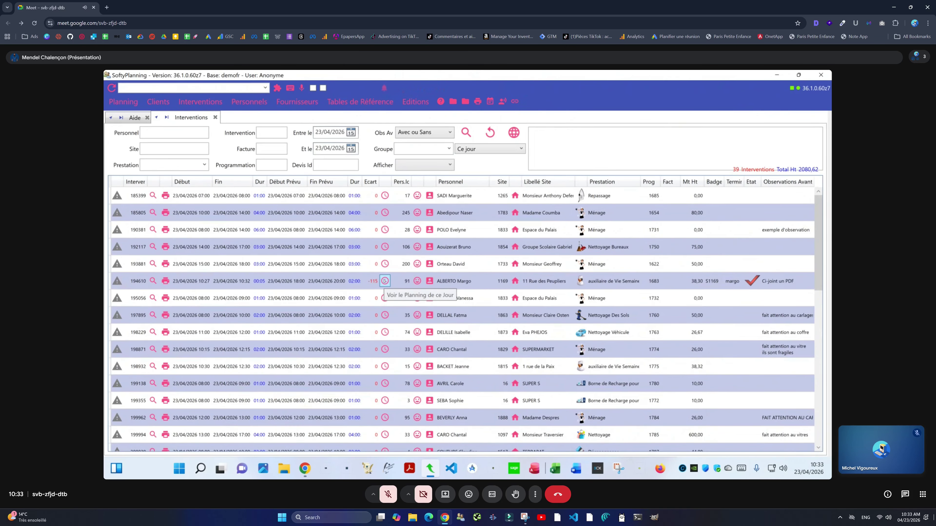
{"action": "left_click", "coordinate": [461, 149]}
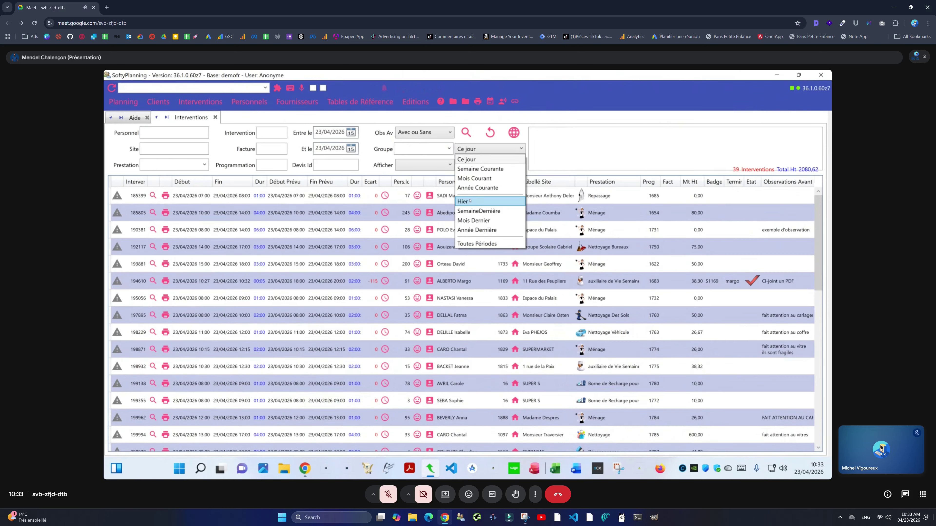
{"action": "left_click", "coordinate": [422, 167]}
{"action": "left_click", "coordinate": [422, 167]}
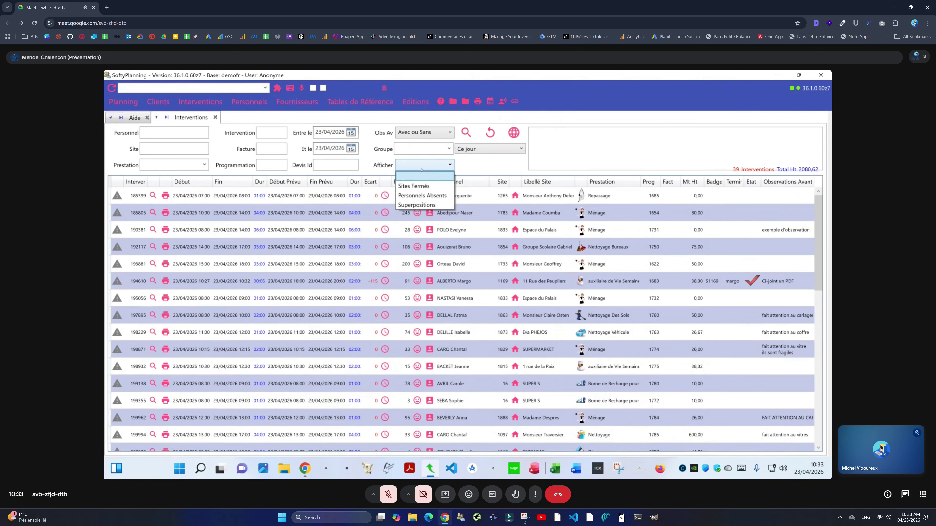
{"action": "left_click", "coordinate": [422, 167]}
{"action": "left_click", "coordinate": [421, 166]}
{"action": "key", "text": "Down"}
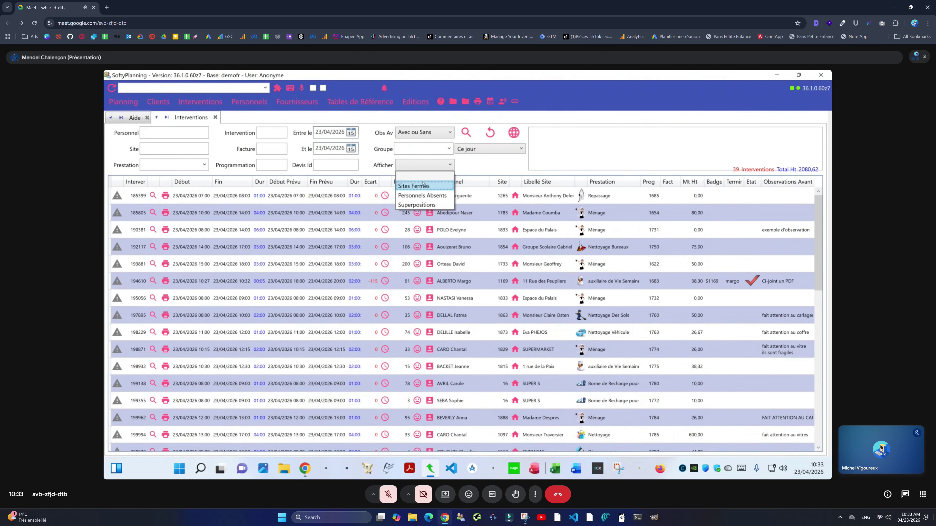
{"action": "left_click", "coordinate": [412, 186]}
{"action": "left_click", "coordinate": [466, 135]}
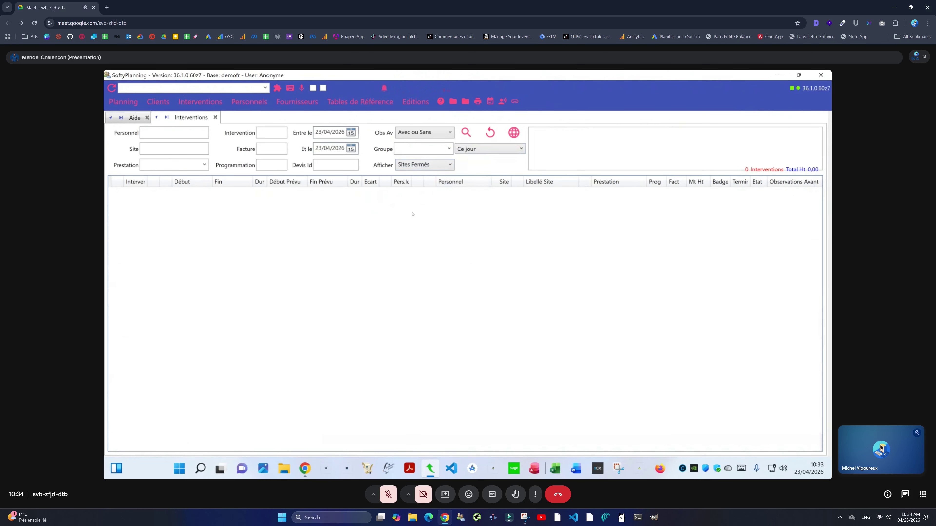
Step: Rerun the closed-sites search for yesterday and the current year, then reset to today's 39 interventions
{"action": "left_click", "coordinate": [490, 149]}
{"action": "left_click", "coordinate": [479, 169]}
{"action": "left_click", "coordinate": [466, 136]}
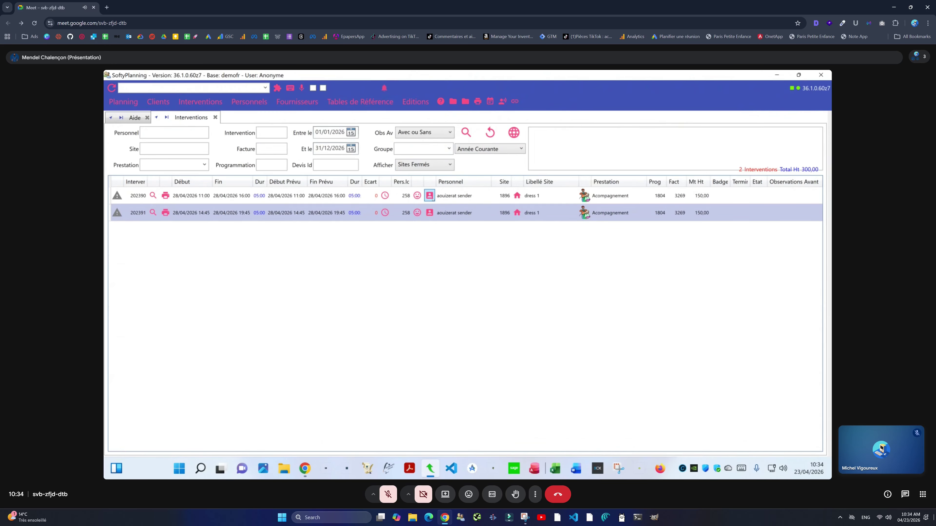
{"action": "left_click", "coordinate": [490, 131]}
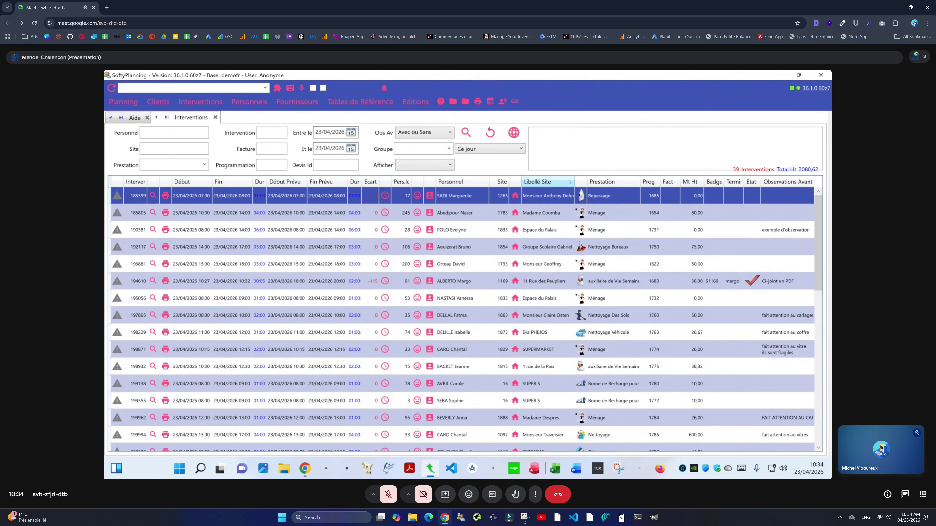
Step: Add a closure period to site 1265 running from 20/04/2026 to 26/04/2026
{"action": "left_click", "coordinate": [523, 196]}
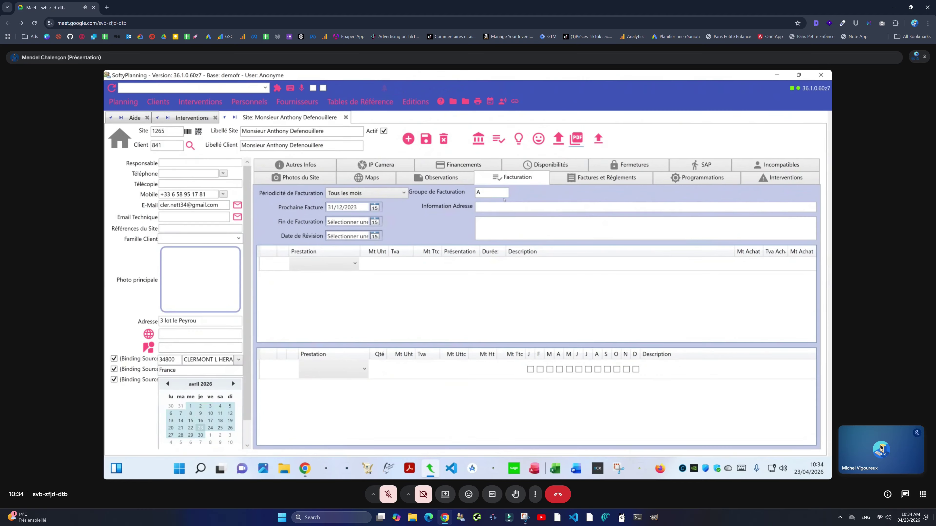
{"action": "left_click", "coordinate": [622, 170]}
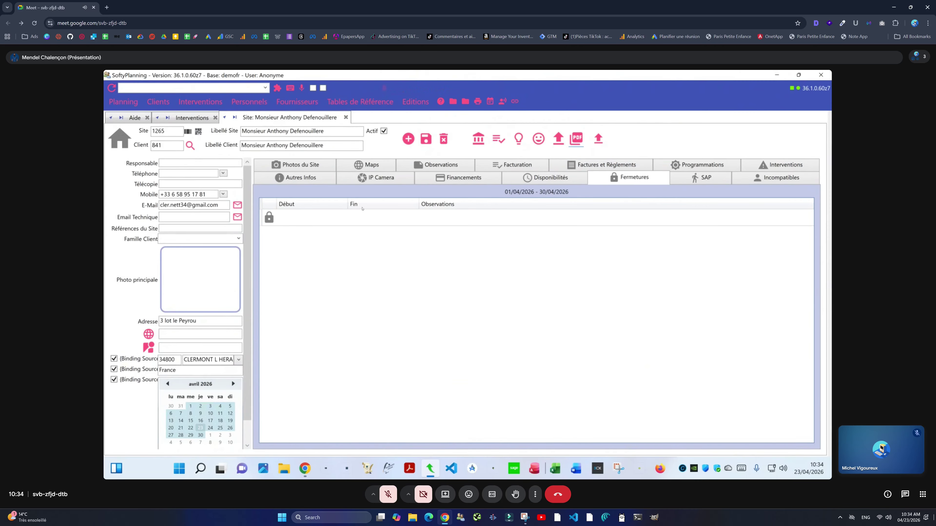
{"action": "left_click", "coordinate": [363, 218]}
{"action": "left_click", "coordinate": [295, 217]}
{"action": "left_click", "coordinate": [314, 218]}
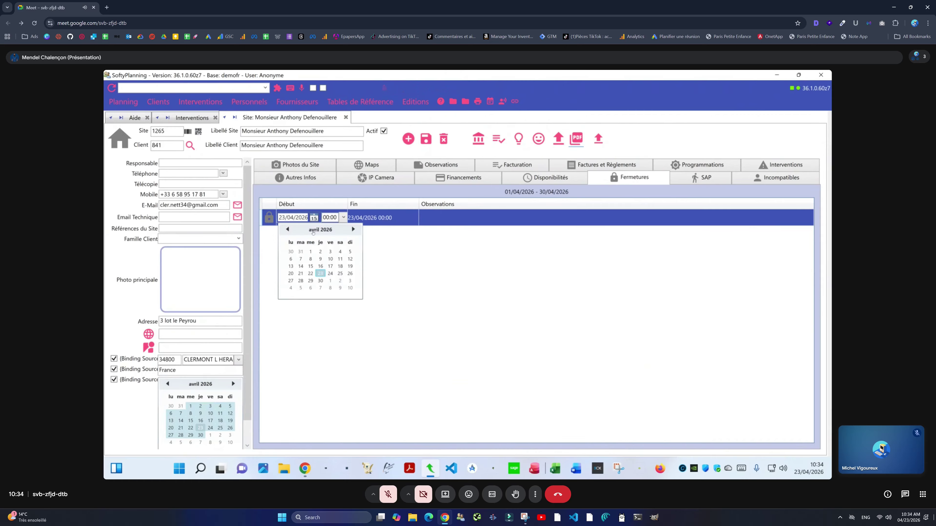
{"action": "left_click", "coordinate": [290, 273]}
{"action": "left_click", "coordinate": [368, 218]}
{"action": "left_click", "coordinate": [385, 218]}
{"action": "left_click", "coordinate": [422, 274]}
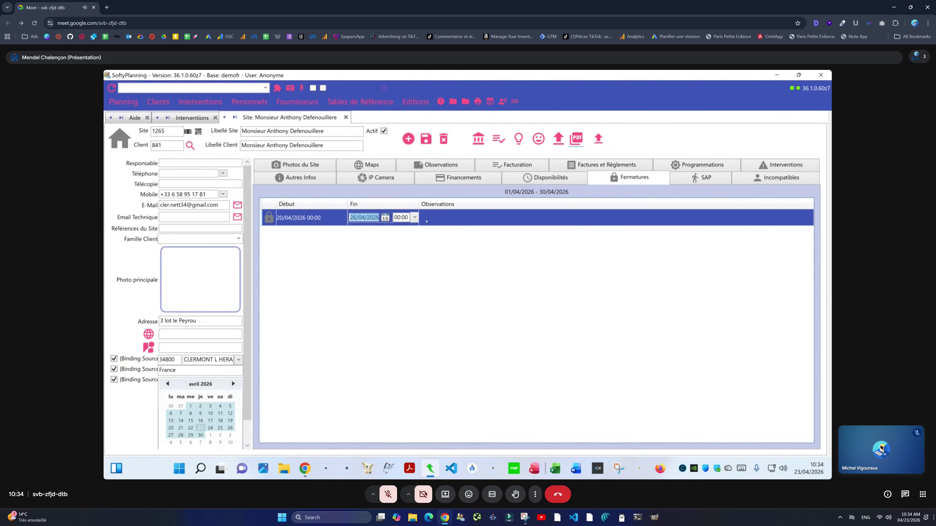
Step: Note the closure as 'Semaine du 1er Mai', save it, and close the site
{"action": "left_click", "coordinate": [427, 220]}
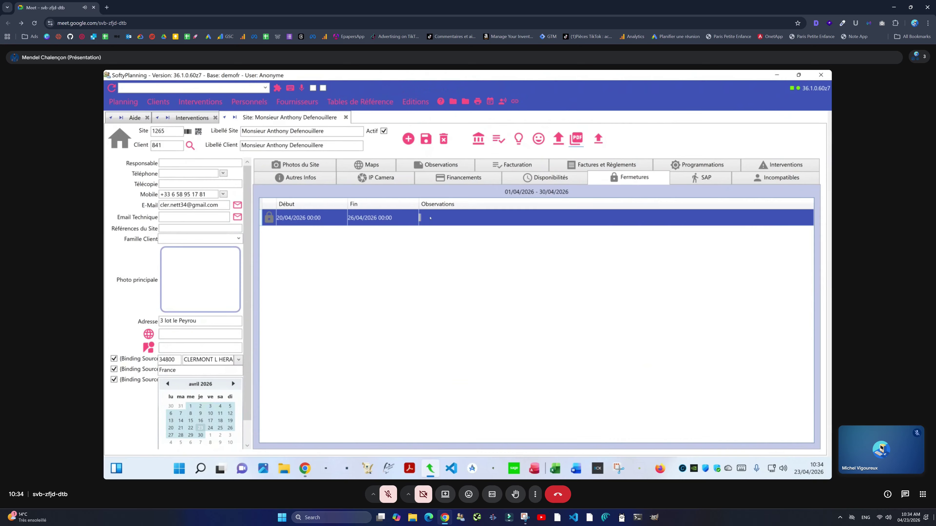
{"action": "type", "text": "Semaine du 1er Mai"}
{"action": "left_click", "coordinate": [425, 139]}
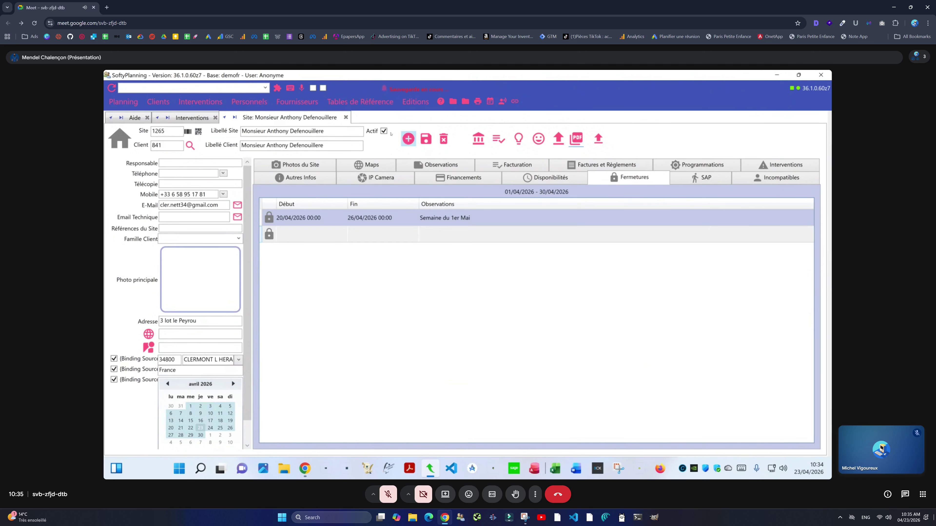
{"action": "left_click", "coordinate": [346, 117]}
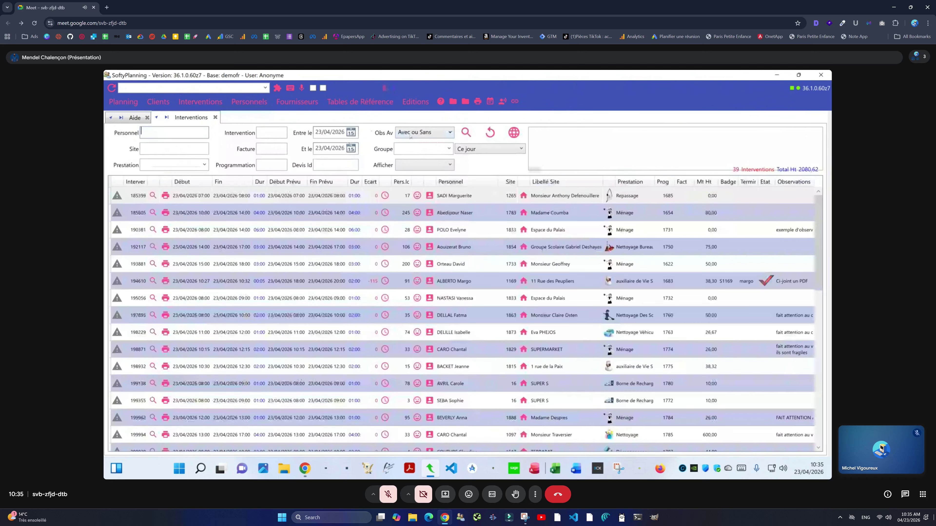
Step: Filter today's interventions to 'Sites Fermés', leaving only intervention 185399
{"action": "left_click", "coordinate": [463, 132]}
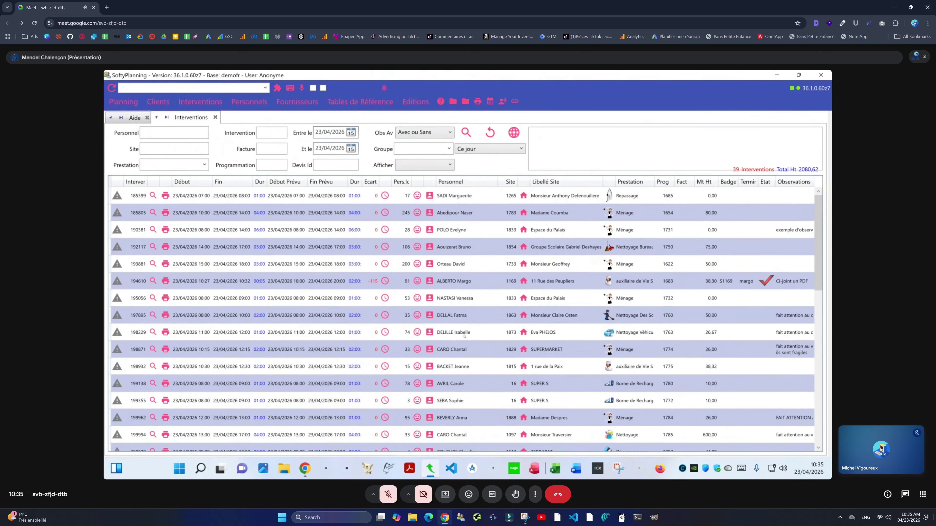
{"action": "left_click", "coordinate": [453, 194]}
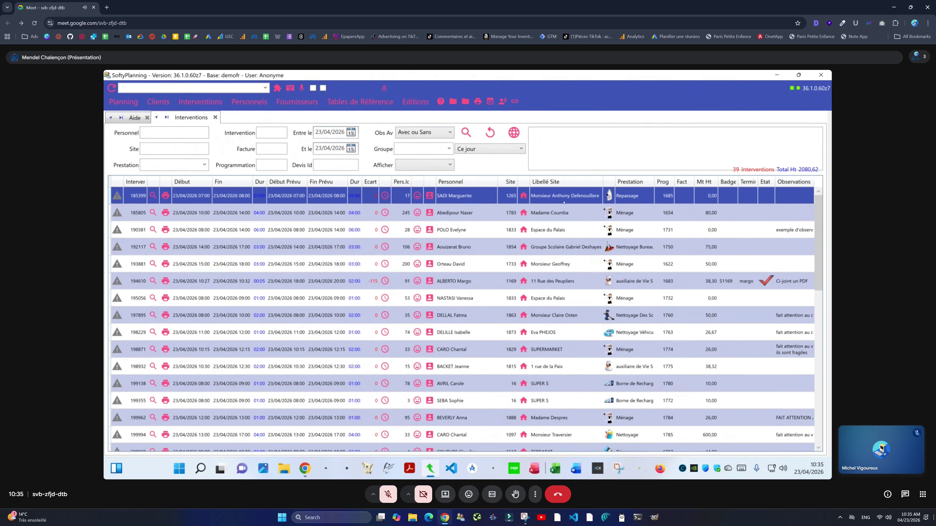
{"action": "left_click", "coordinate": [449, 166]}
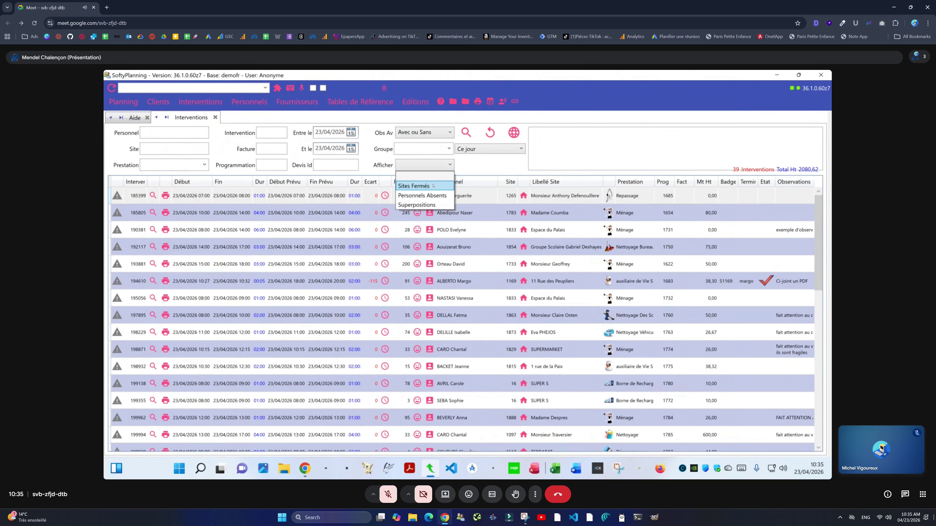
{"action": "left_click", "coordinate": [434, 185]}
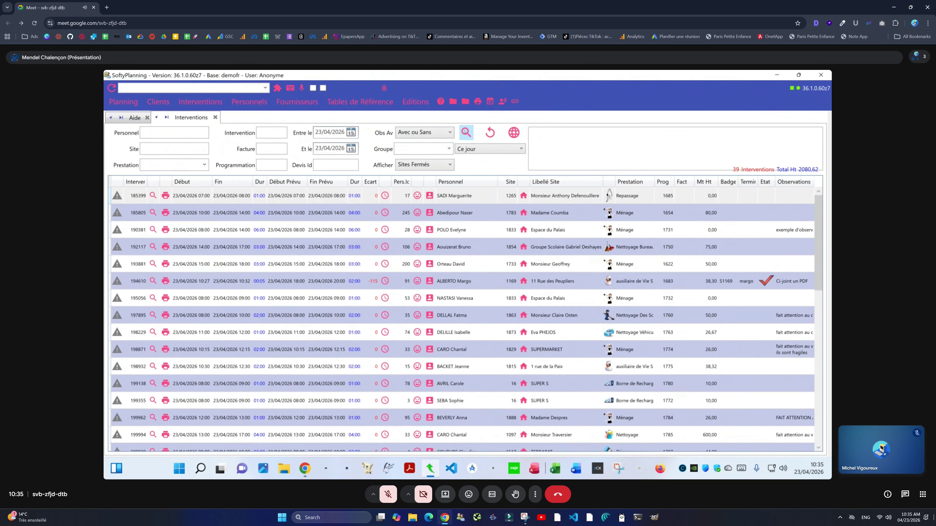
{"action": "left_click", "coordinate": [478, 198]}
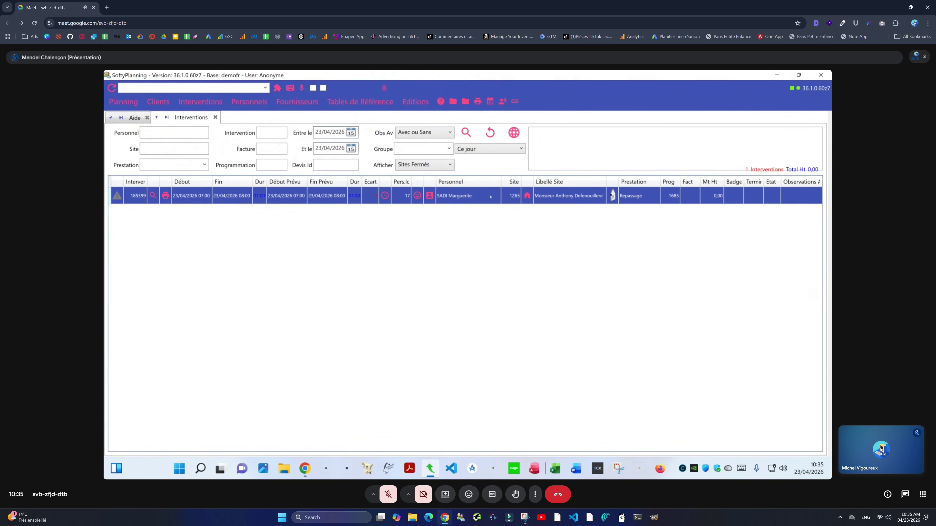
Step: Review the details of intervention 185399 at site 1265, then close them
{"action": "right_click", "coordinate": [490, 197]}
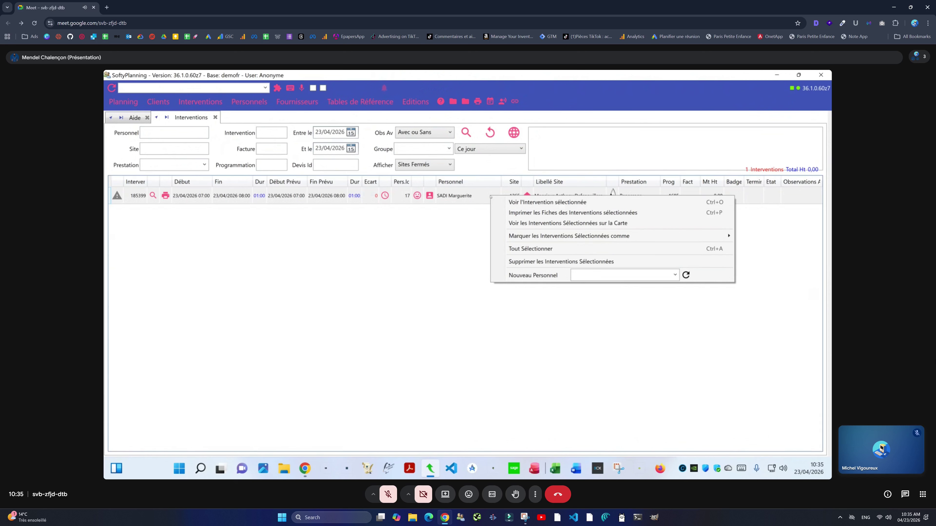
{"action": "left_click", "coordinate": [507, 202]}
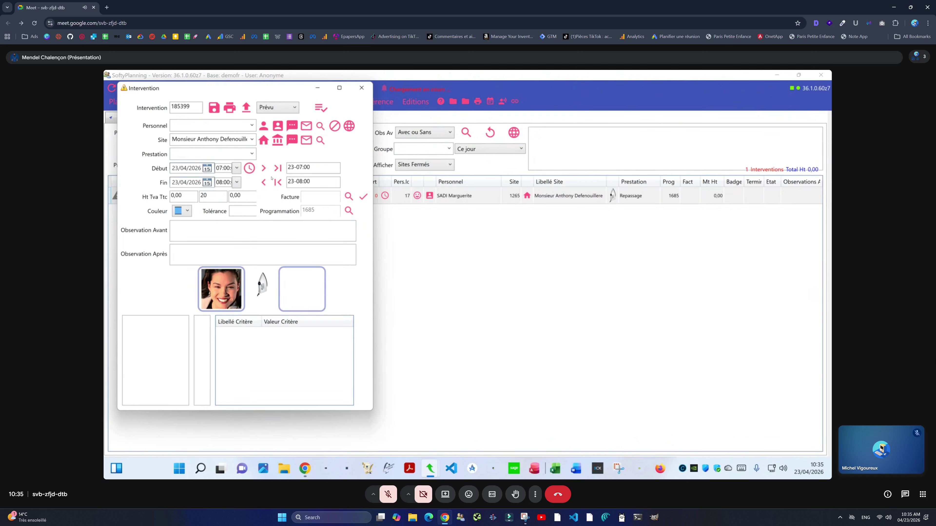
{"action": "left_click", "coordinate": [361, 87]}
{"action": "left_click", "coordinate": [426, 166]}
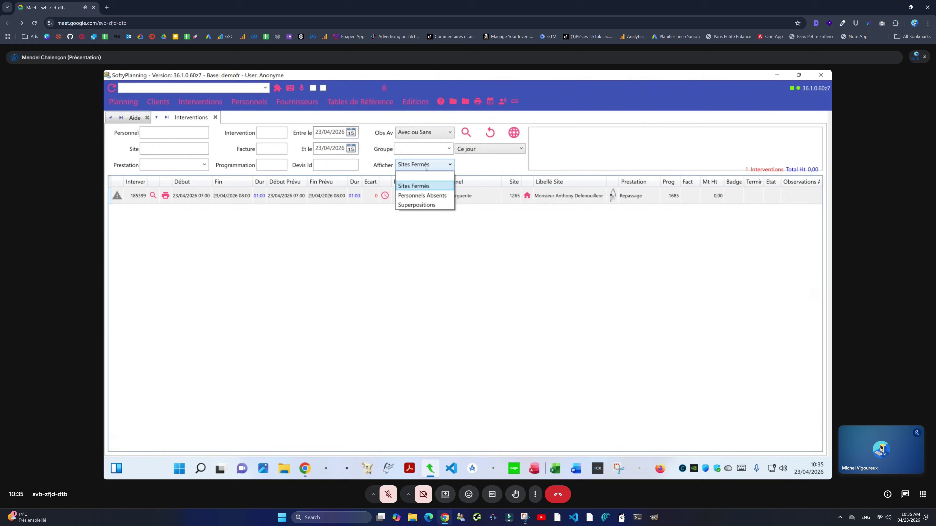
Step: Filter the list to 'Personnels Absents', leaving intervention 190381, and glance at its staff planning
{"action": "left_click", "coordinate": [424, 194]}
{"action": "left_click", "coordinate": [467, 132]}
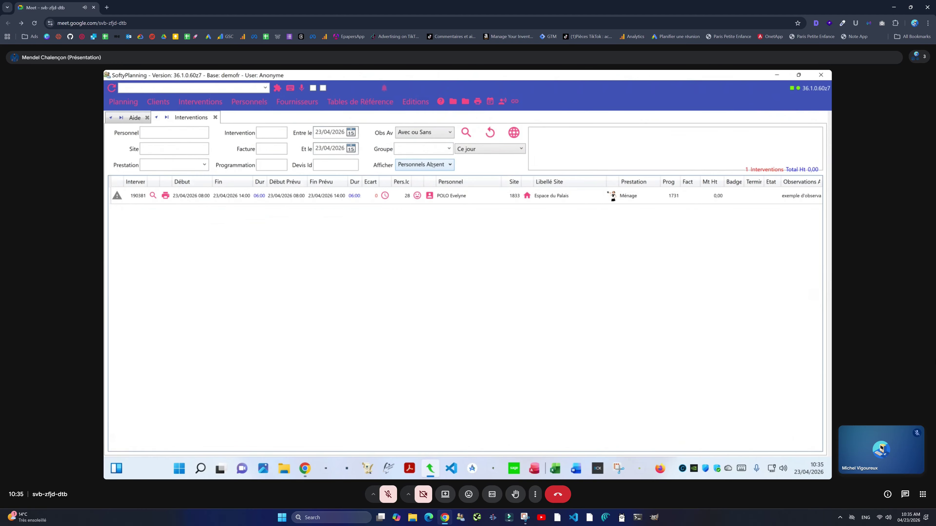
{"action": "left_click", "coordinate": [429, 195]}
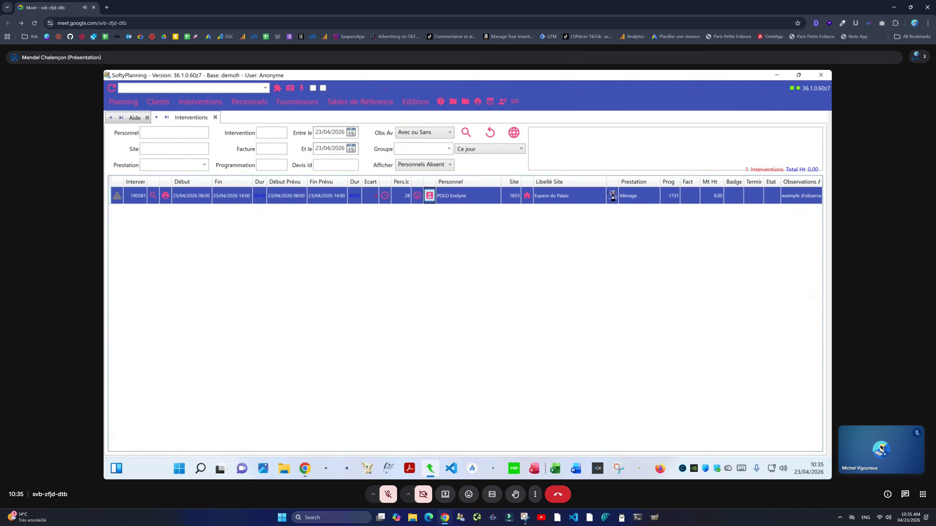
{"action": "left_click", "coordinate": [309, 117]}
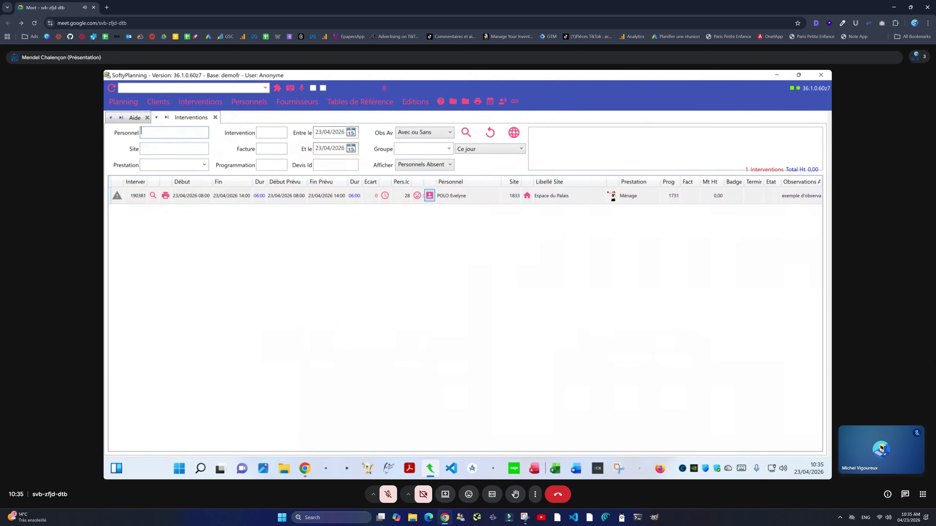
Step: Confirm the staff member's Chômage Technique absence from 20/04 to 26/04/2026 on their personnel card
{"action": "left_click", "coordinate": [417, 195]}
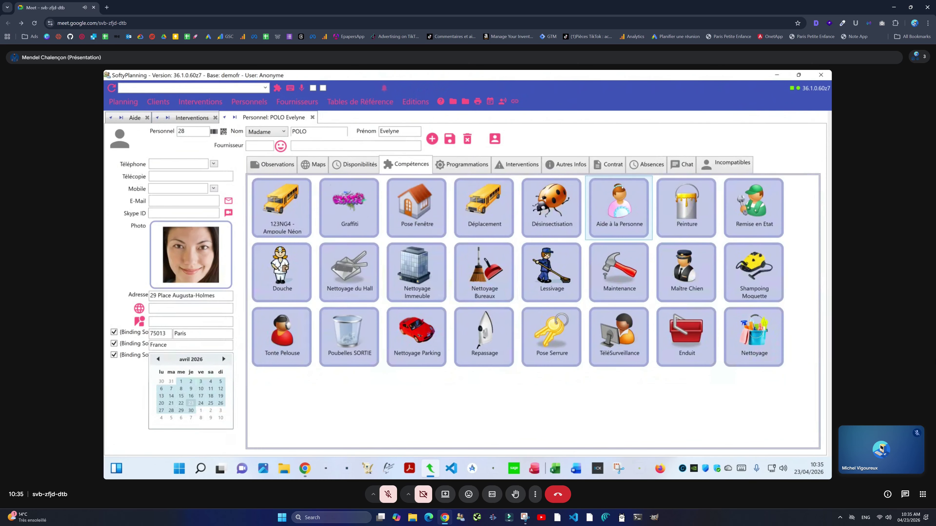
{"action": "left_click", "coordinate": [628, 167]}
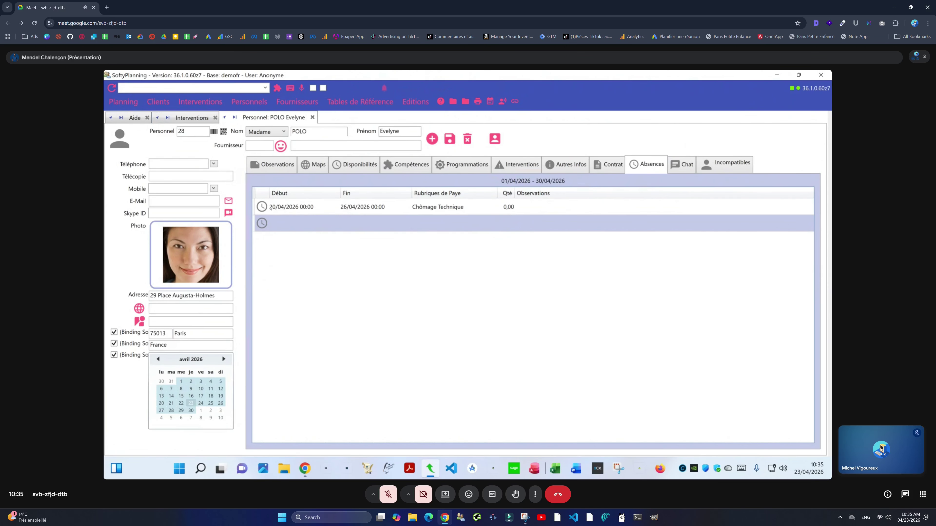
{"action": "left_click", "coordinate": [308, 211]}
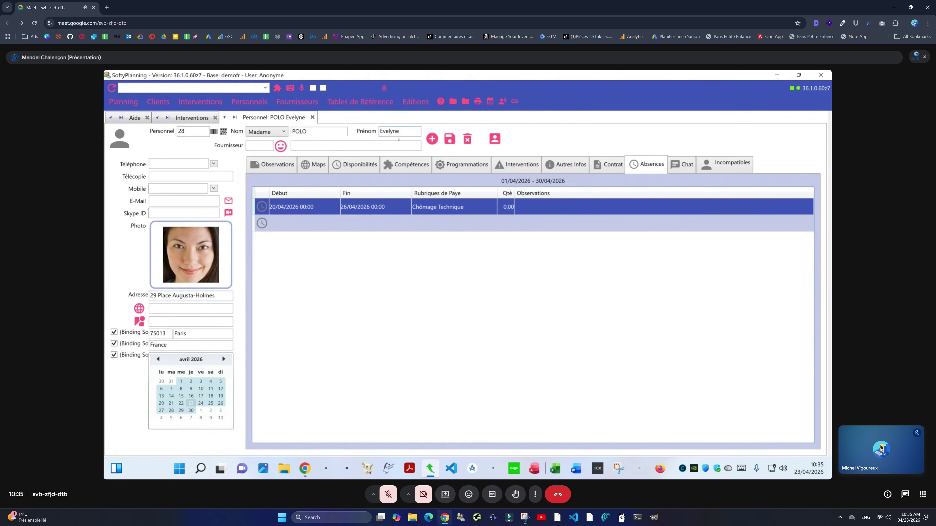
{"action": "left_click", "coordinate": [313, 117]}
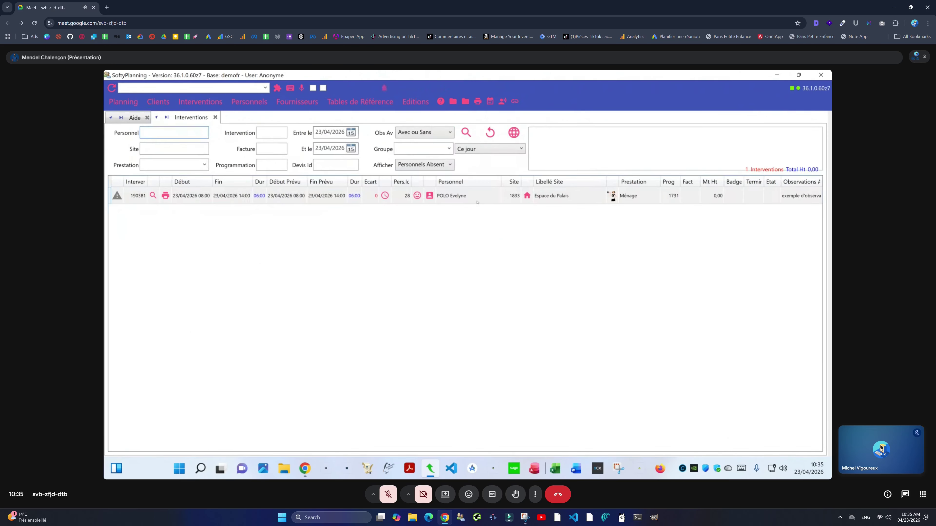
{"action": "left_click", "coordinate": [461, 199]}
Step: Show the 'Superpositions' filter results, listing all 14 overlapping interventions
{"action": "left_click", "coordinate": [424, 165]}
{"action": "left_click", "coordinate": [416, 205]}
{"action": "left_click", "coordinate": [466, 133]}
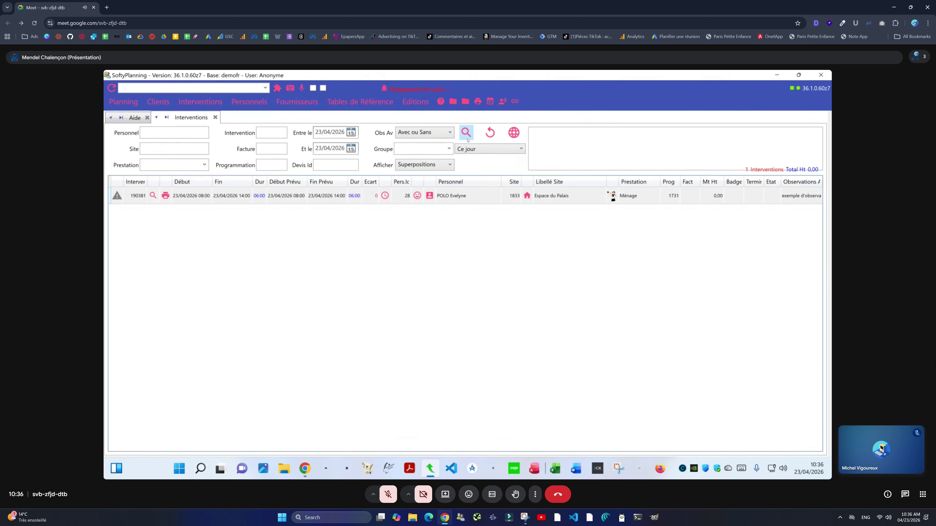
{"action": "left_click_drag", "start_coordinate": [468, 195], "coordinate": [469, 435]}
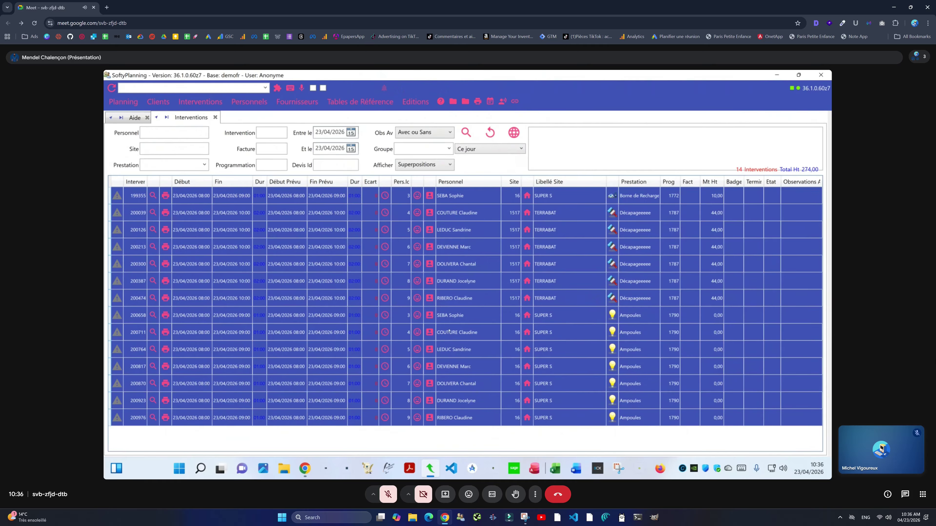
Step: Compare the overlapping groups: the first seven interventions versus the seven Ampoules interventions
{"action": "left_click_drag", "start_coordinate": [490, 297], "coordinate": [488, 198]}
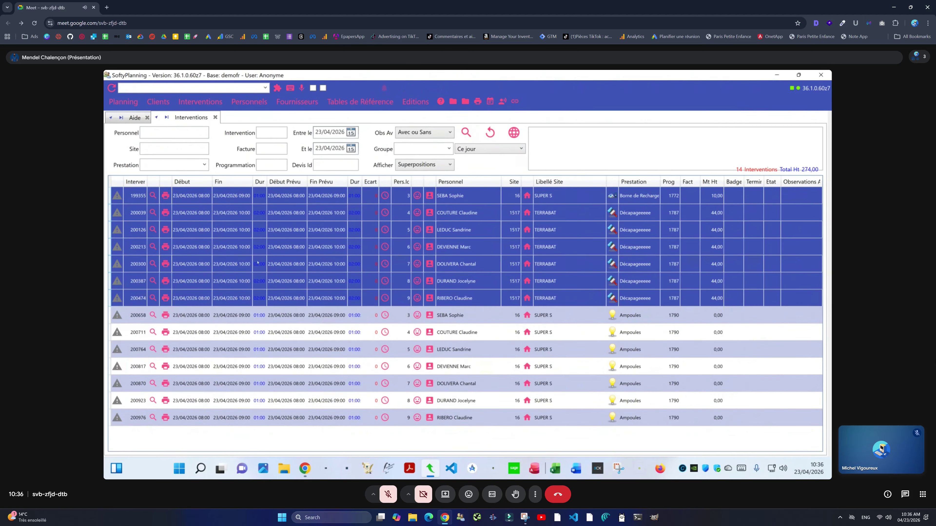
{"action": "left_click_drag", "start_coordinate": [218, 195], "coordinate": [229, 297]}
{"action": "left_click_drag", "start_coordinate": [229, 196], "coordinate": [232, 297]}
{"action": "left_click", "coordinate": [233, 297]}
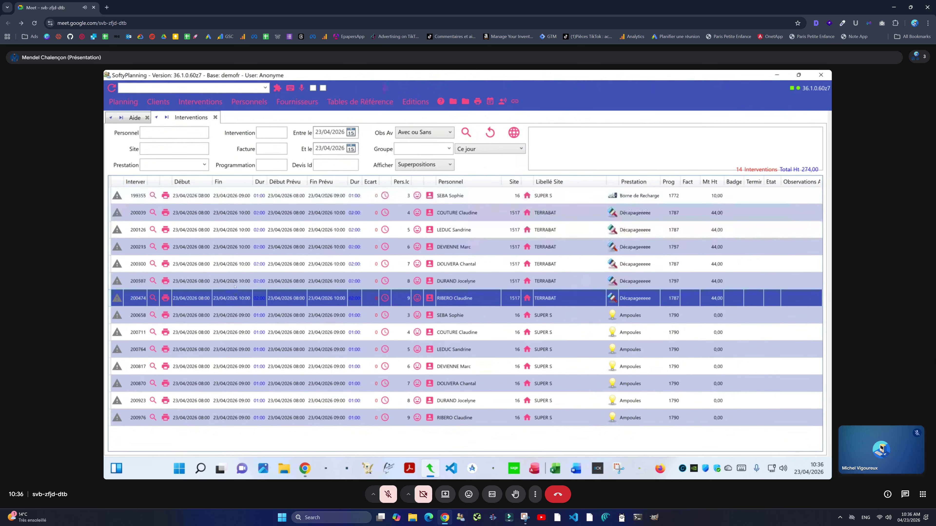
{"action": "left_click_drag", "start_coordinate": [232, 213], "coordinate": [237, 315]}
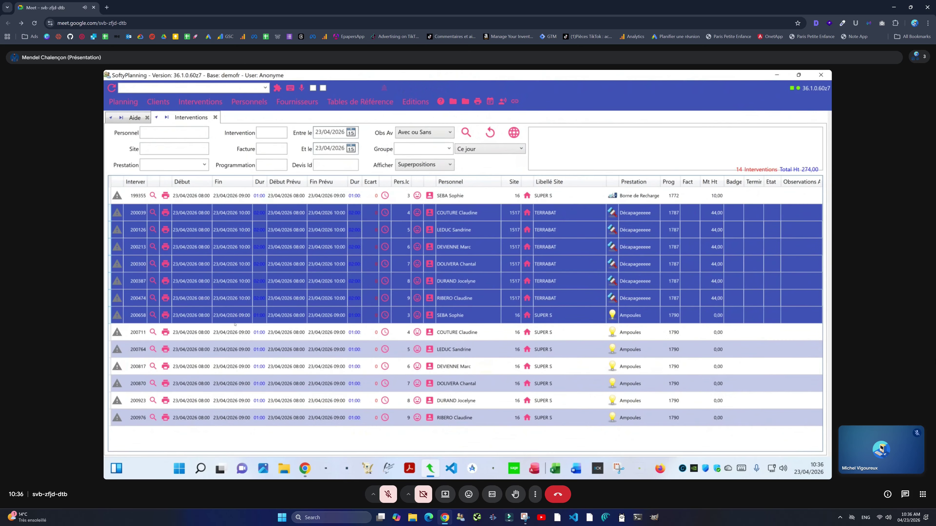
{"action": "left_click", "coordinate": [235, 319]}
{"action": "left_click_drag", "start_coordinate": [229, 411], "coordinate": [202, 314]}
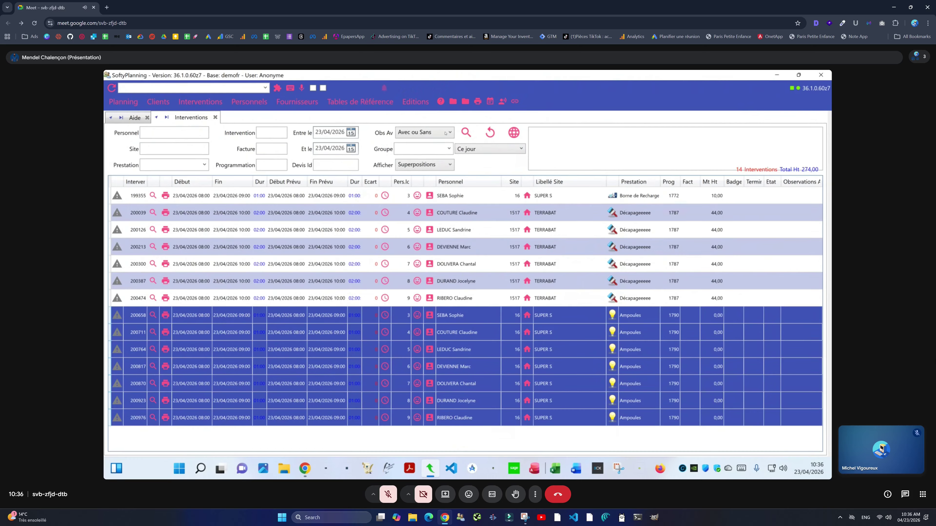
Step: Reset the search filters and close the Interventions list
{"action": "left_click", "coordinate": [498, 139]}
{"action": "left_click", "coordinate": [426, 164]}
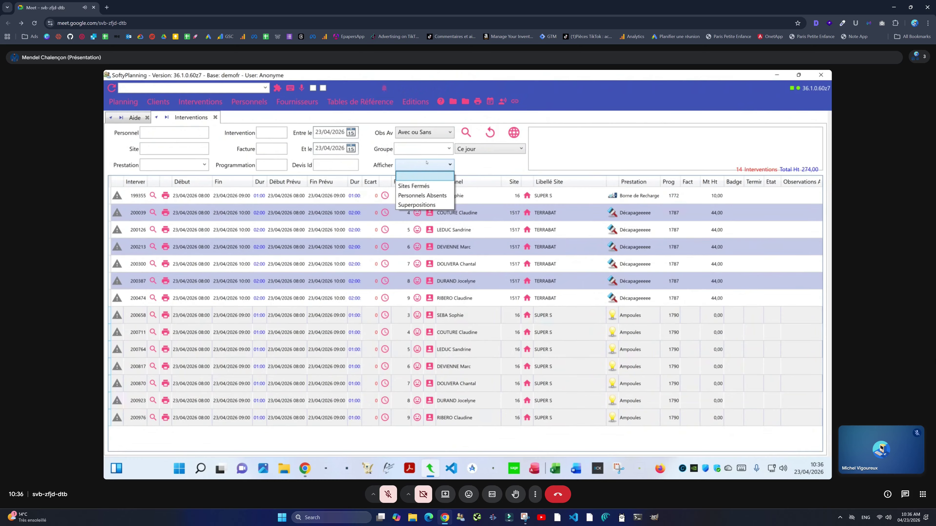
{"action": "key", "text": "Down"}
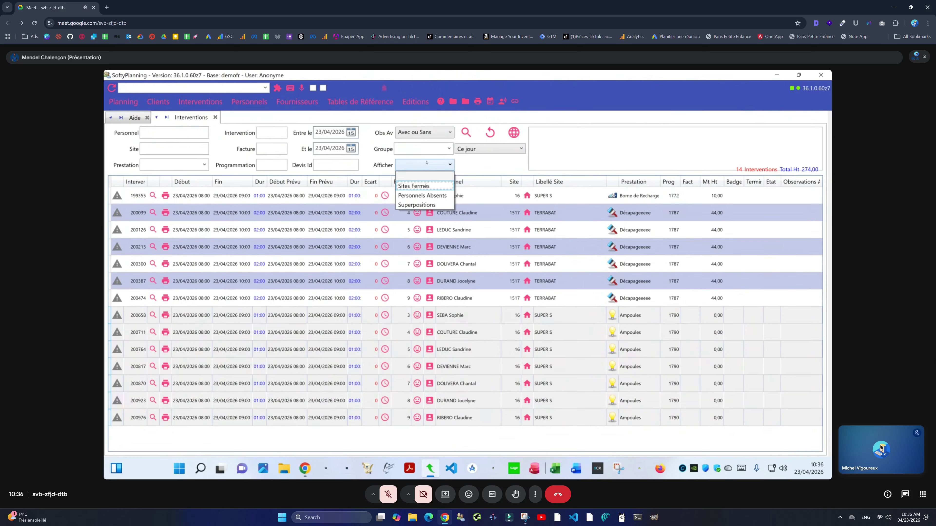
{"action": "key", "text": "Down"}
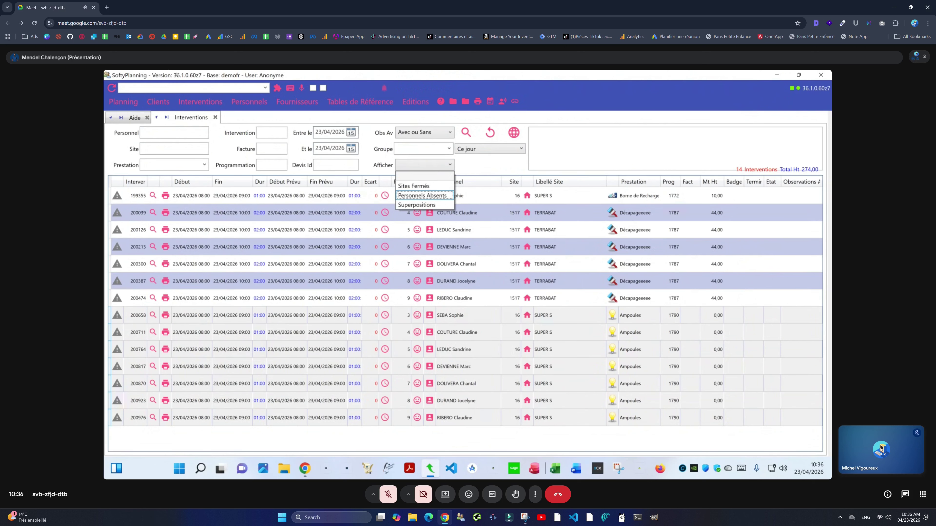
{"action": "left_click", "coordinate": [215, 117]}
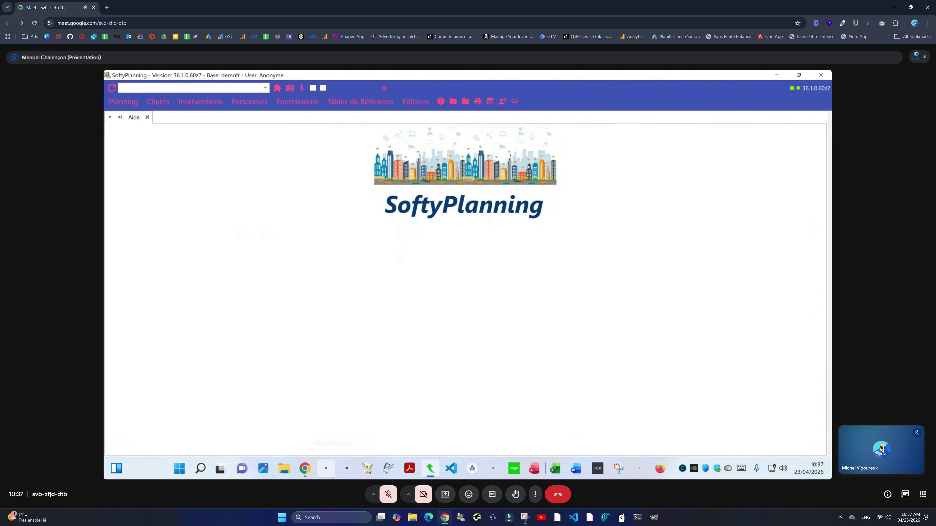
{"action": "mouse_move", "coordinate": [305, 469]}
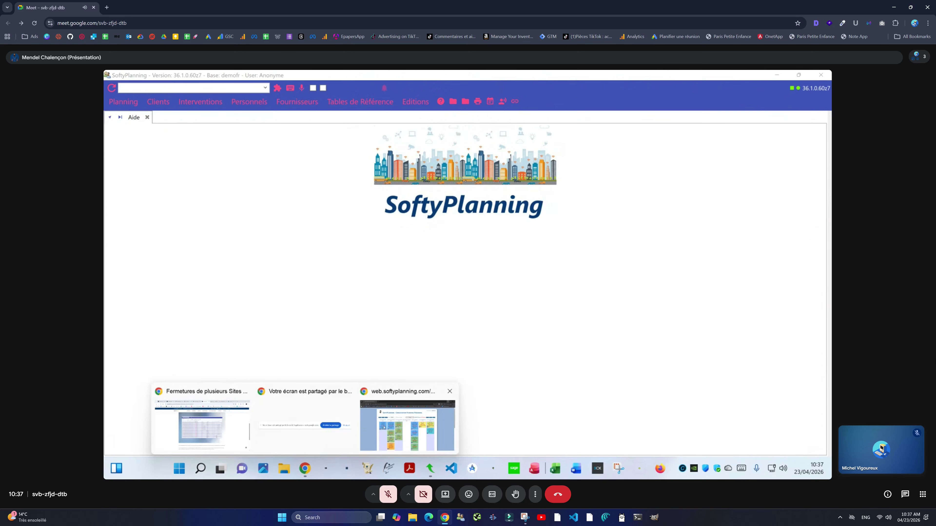
{"action": "left_click", "coordinate": [407, 424]}
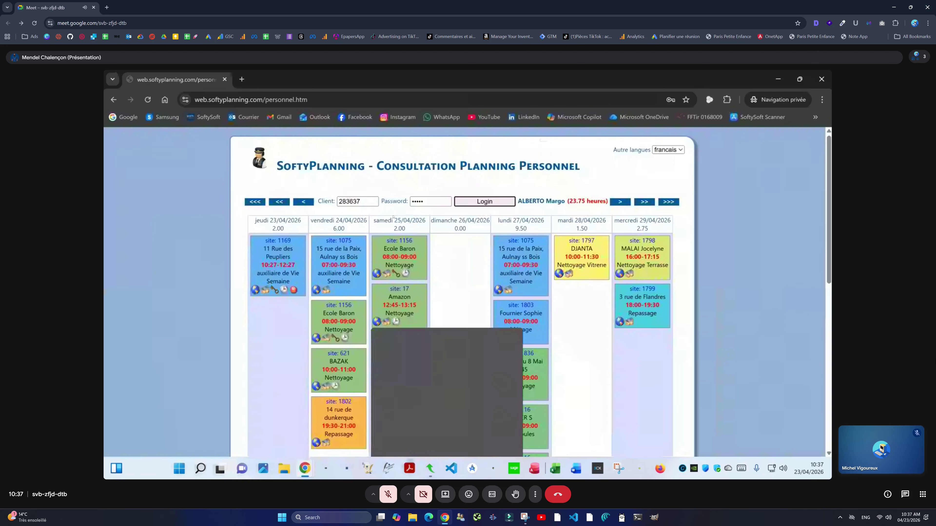
{"action": "left_click", "coordinate": [473, 205]}
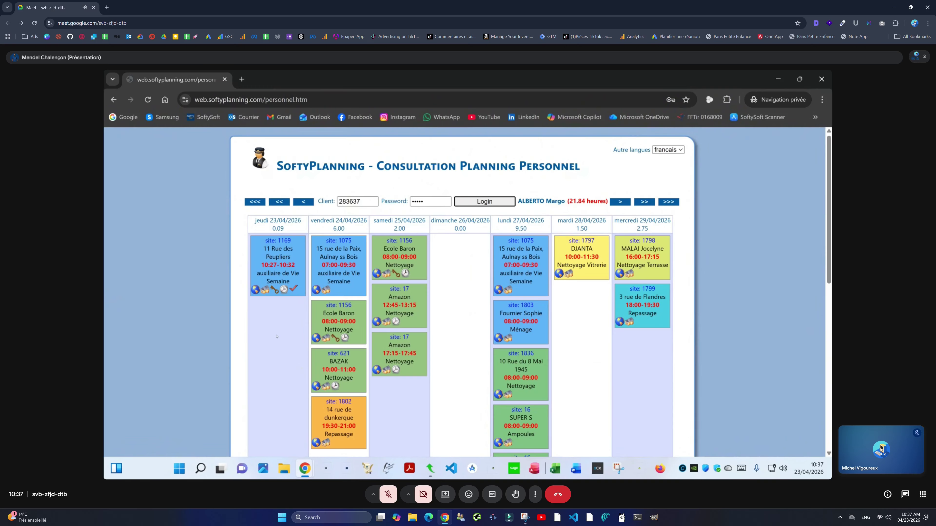
{"action": "left_click", "coordinate": [361, 203]}
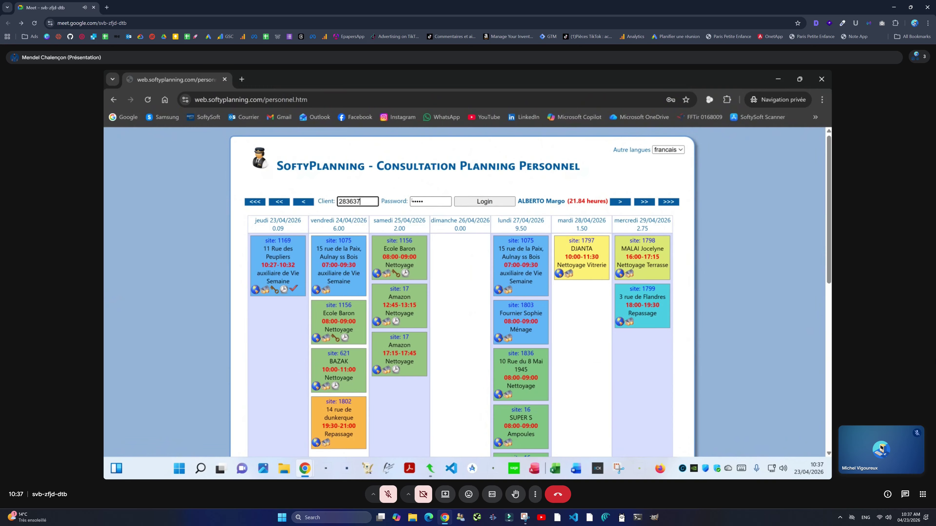
{"action": "left_click", "coordinate": [439, 203]}
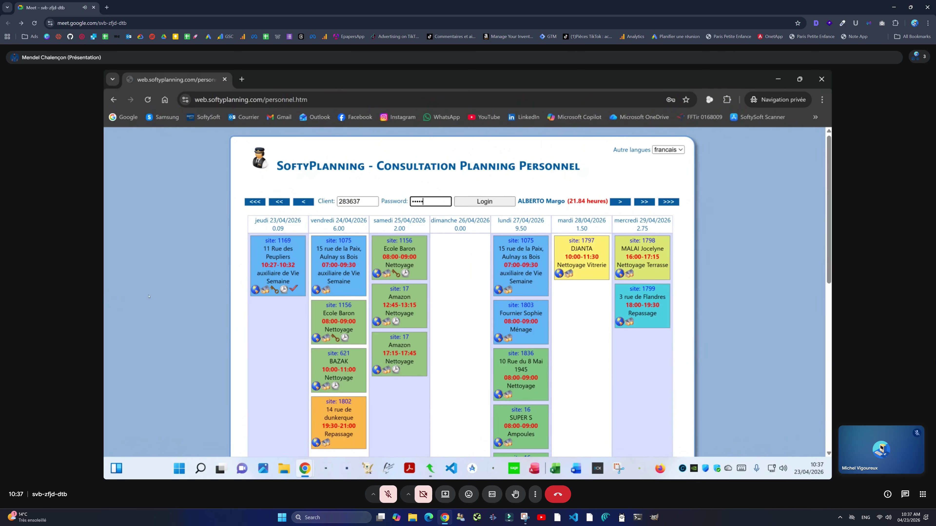
{"action": "left_click", "coordinate": [256, 290]}
Step: Decline Google's cookies, view site 1169's map location, and close the map tab
{"action": "scroll", "coordinate": [450, 356], "scroll_direction": "down", "scroll_amount": 10}
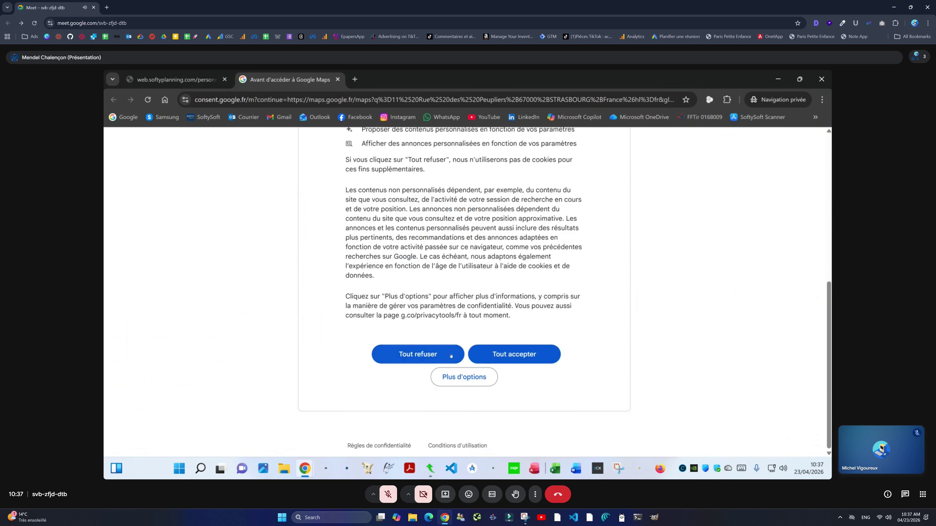
{"action": "left_click", "coordinate": [451, 355]}
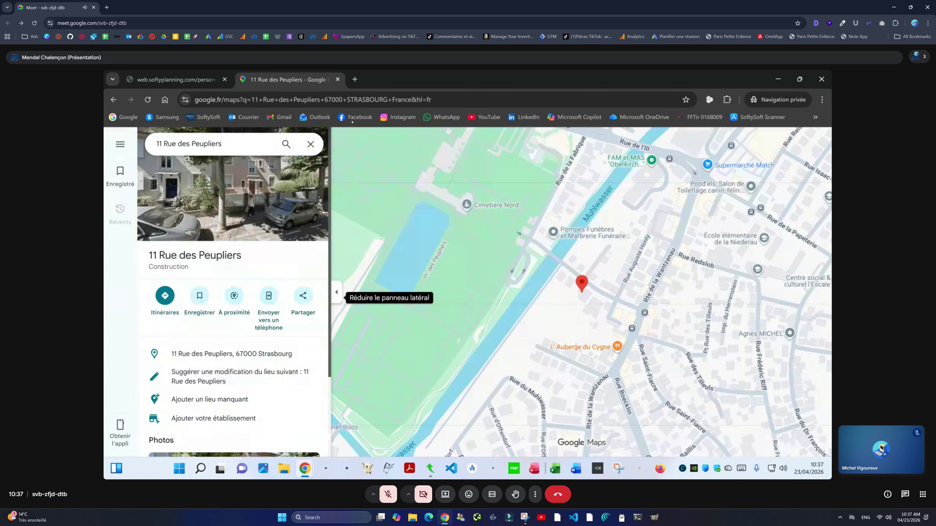
{"action": "left_click", "coordinate": [338, 79]}
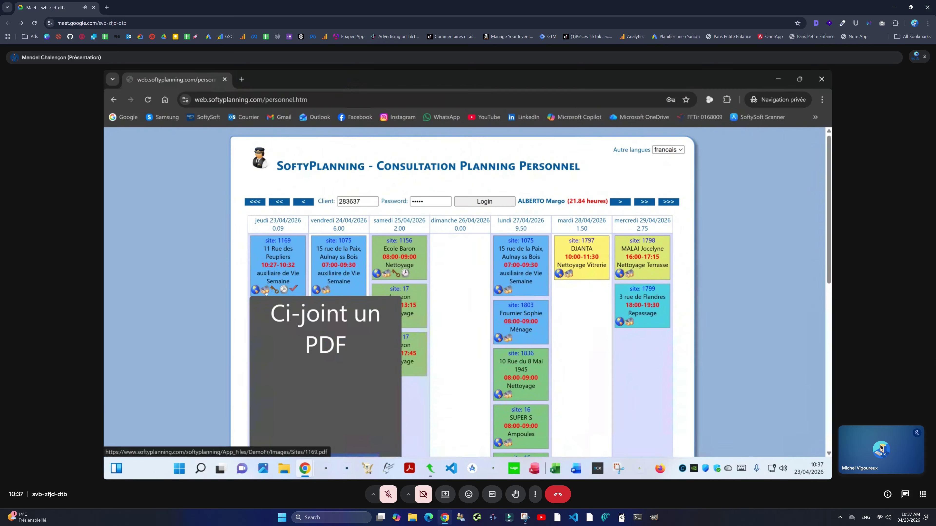
Step: Scroll through site 1169's attached floor-plan PDF, then close it to return to the planning
{"action": "left_click", "coordinate": [265, 293]}
{"action": "scroll", "coordinate": [534, 295], "scroll_direction": "down", "scroll_amount": 5}
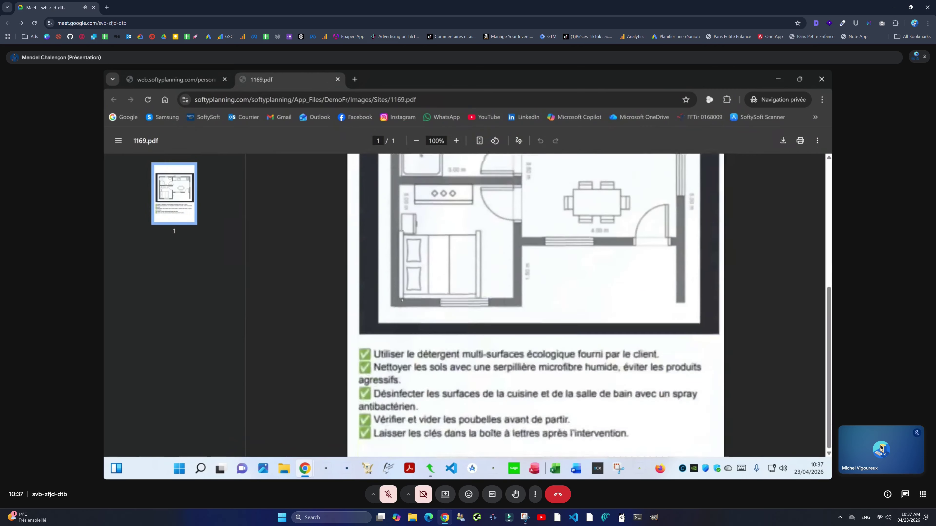
{"action": "scroll", "coordinate": [398, 299], "scroll_direction": "down", "scroll_amount": 2}
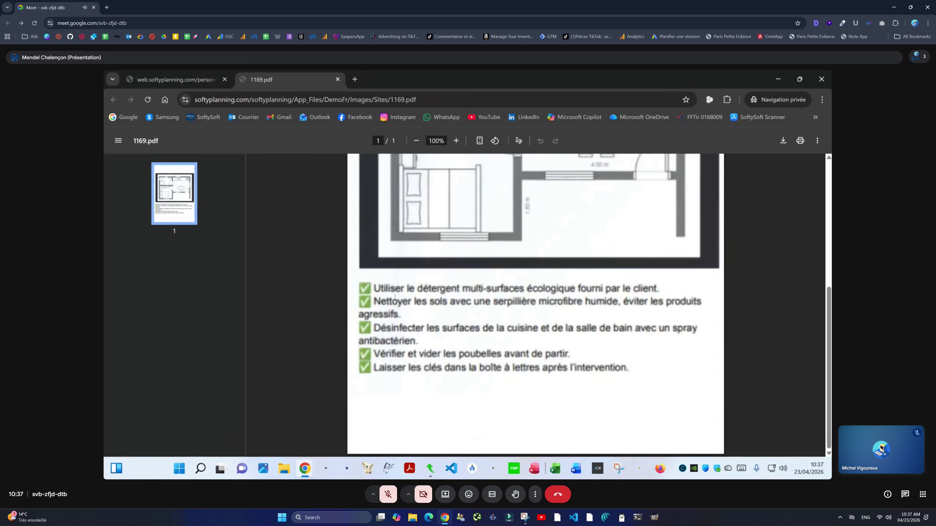
{"action": "scroll", "coordinate": [395, 297], "scroll_direction": "up", "scroll_amount": 3}
{"action": "scroll", "coordinate": [432, 299], "scroll_direction": "down", "scroll_amount": 3}
{"action": "scroll", "coordinate": [432, 299], "scroll_direction": "up", "scroll_amount": 5}
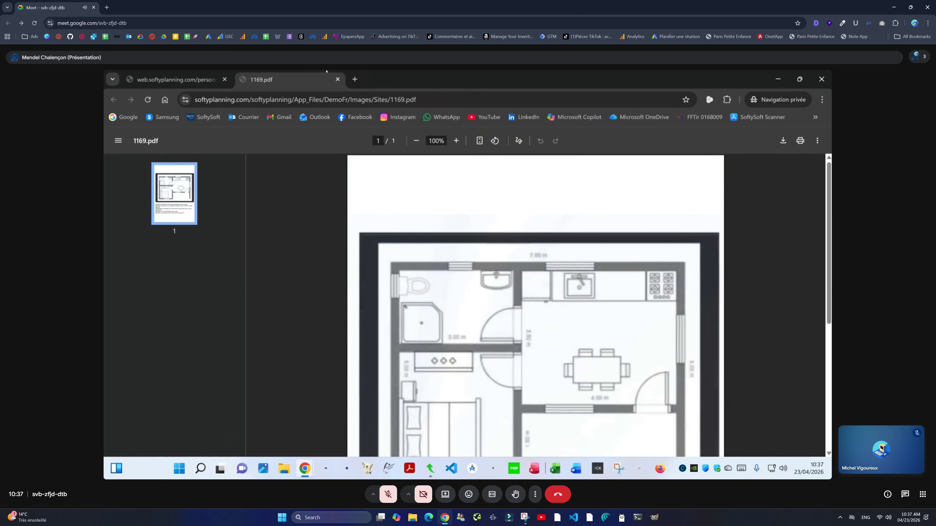
{"action": "left_click", "coordinate": [338, 79]}
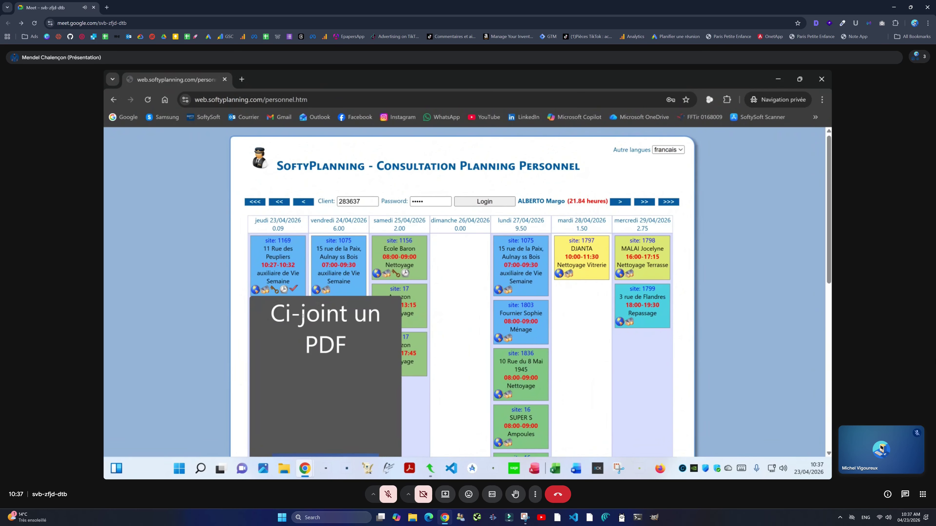
{"action": "left_click", "coordinate": [265, 290]}
{"action": "scroll", "coordinate": [444, 266], "scroll_direction": "down", "scroll_amount": 5}
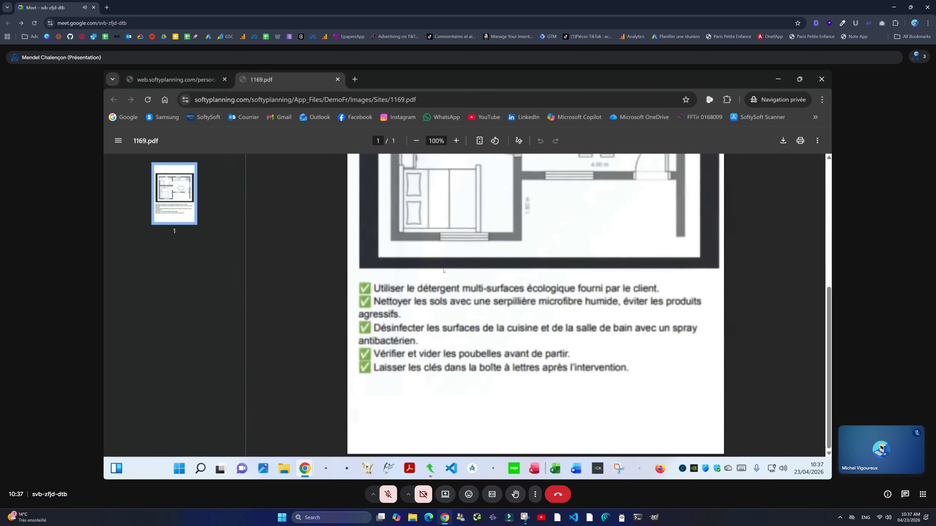
{"action": "scroll", "coordinate": [444, 272], "scroll_direction": "up", "scroll_amount": 1}
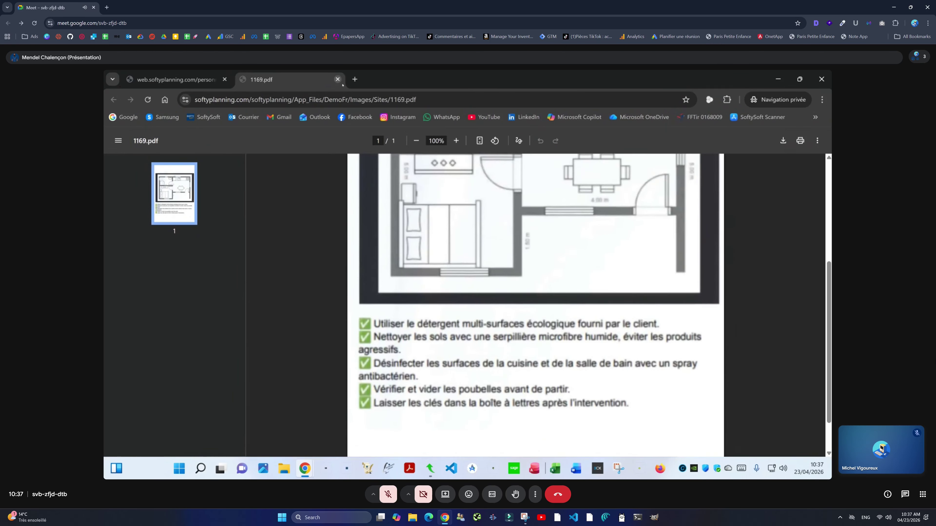
{"action": "left_click", "coordinate": [338, 79]}
{"action": "mouse_move", "coordinate": [266, 291]}
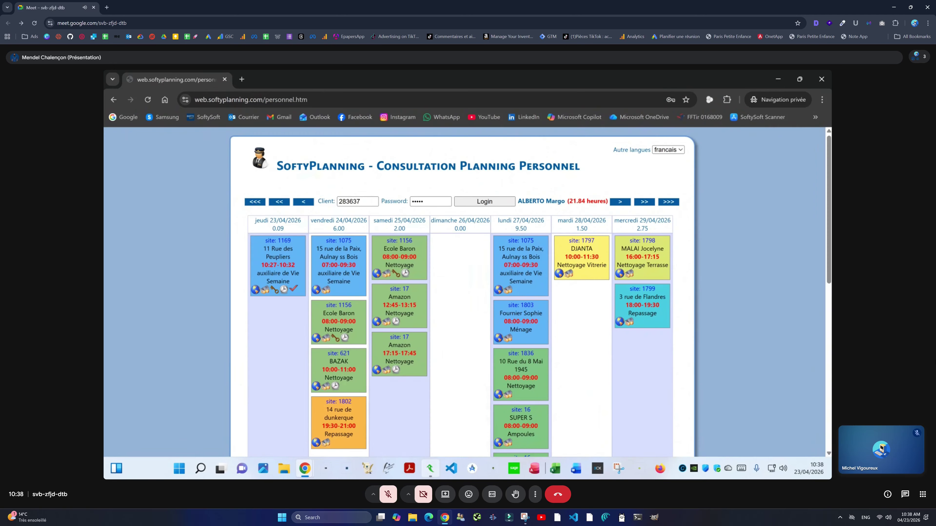
Step: Open the staff member's planning via Planning d'un Personnel and view the 23/04 intervention's details
{"action": "left_click", "coordinate": [430, 468]}
{"action": "left_click", "coordinate": [167, 138]}
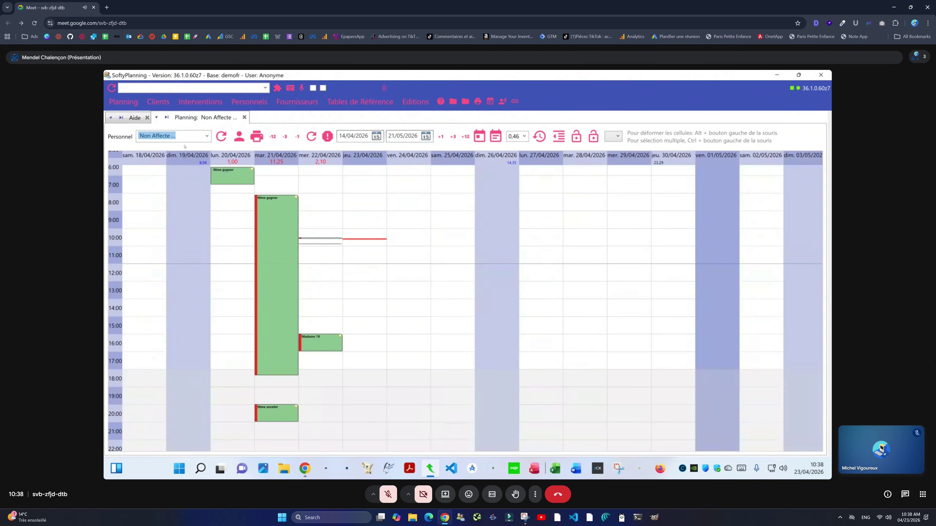
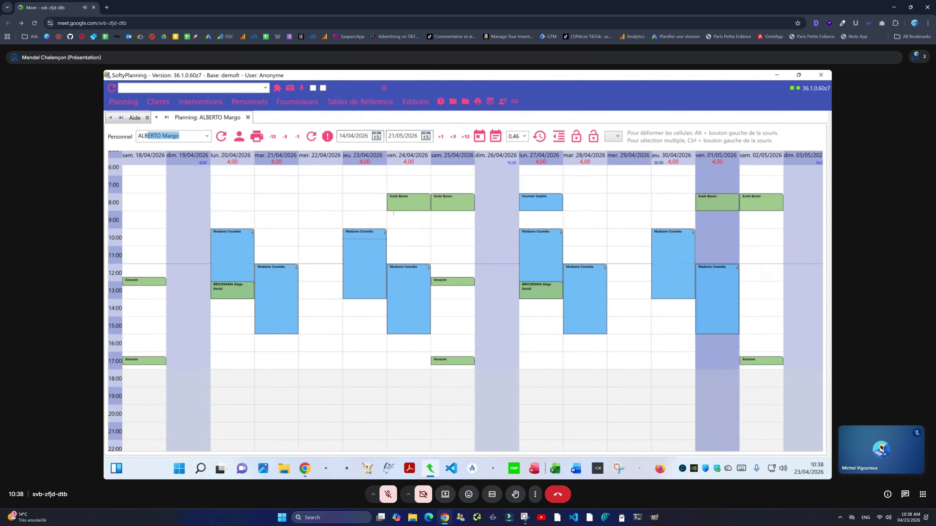
{"action": "left_click", "coordinate": [312, 136]}
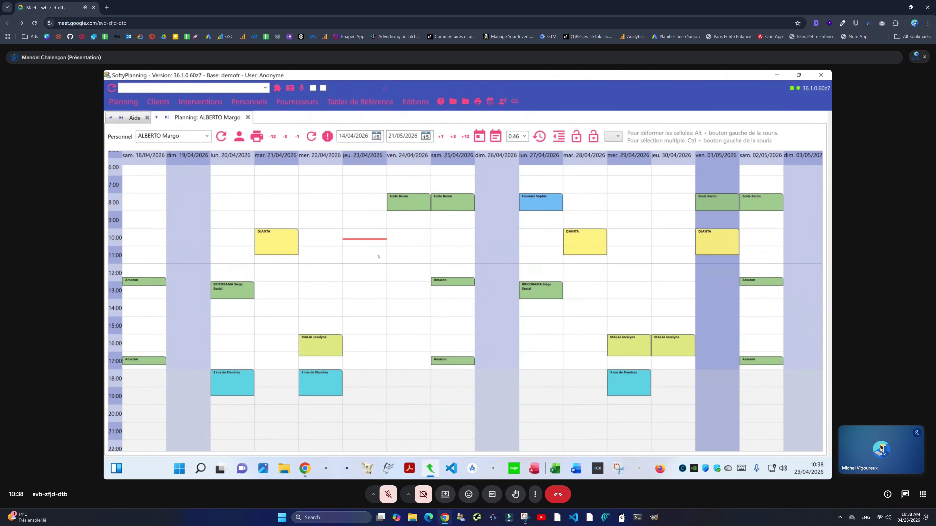
{"action": "scroll", "coordinate": [377, 254], "scroll_direction": "up", "scroll_amount": 3}
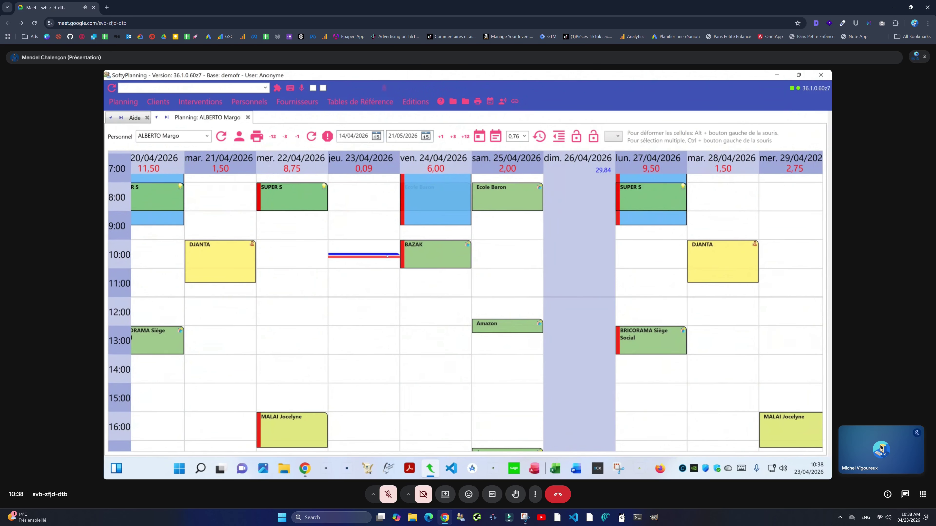
{"action": "right_click", "coordinate": [386, 255]}
{"action": "left_click", "coordinate": [392, 260]}
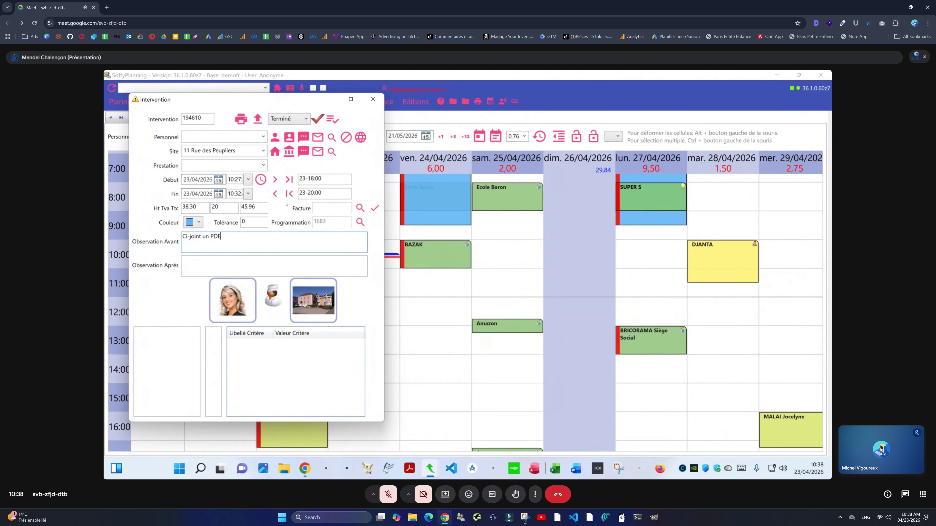
{"action": "left_click", "coordinate": [373, 99]}
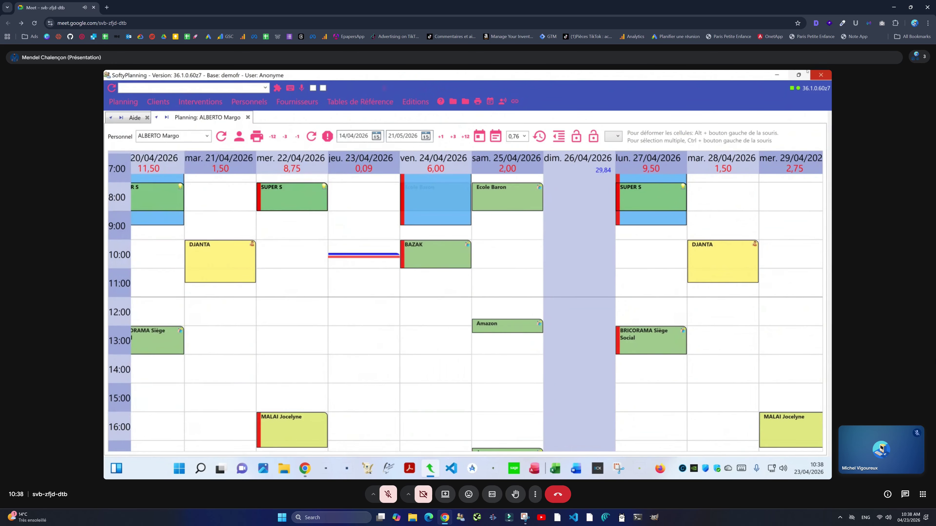
Step: Append the BINOME pairing note naming the partner colleague to the 23/04 intervention's Observation Avant
{"action": "key", "text": "alt+Tab"}
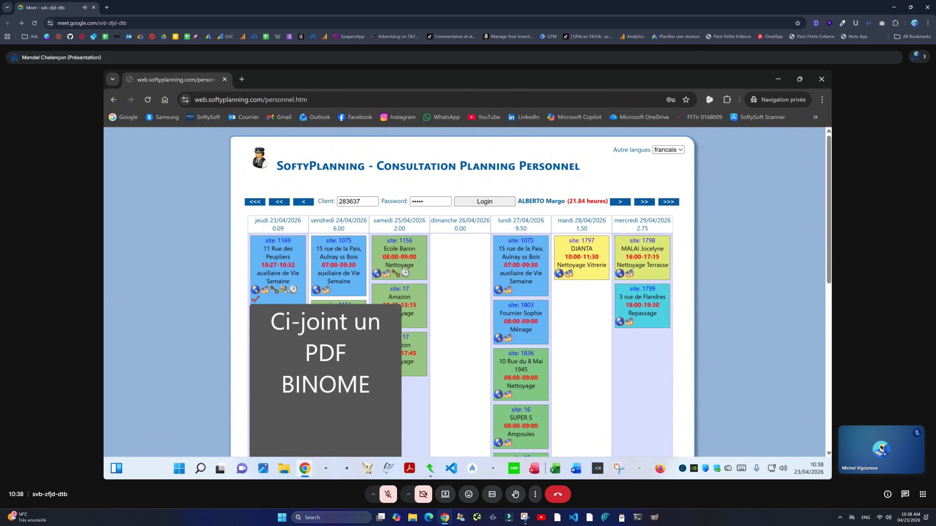
{"action": "left_click", "coordinate": [430, 469]}
{"action": "right_click", "coordinate": [358, 255]}
{"action": "left_click", "coordinate": [383, 257]}
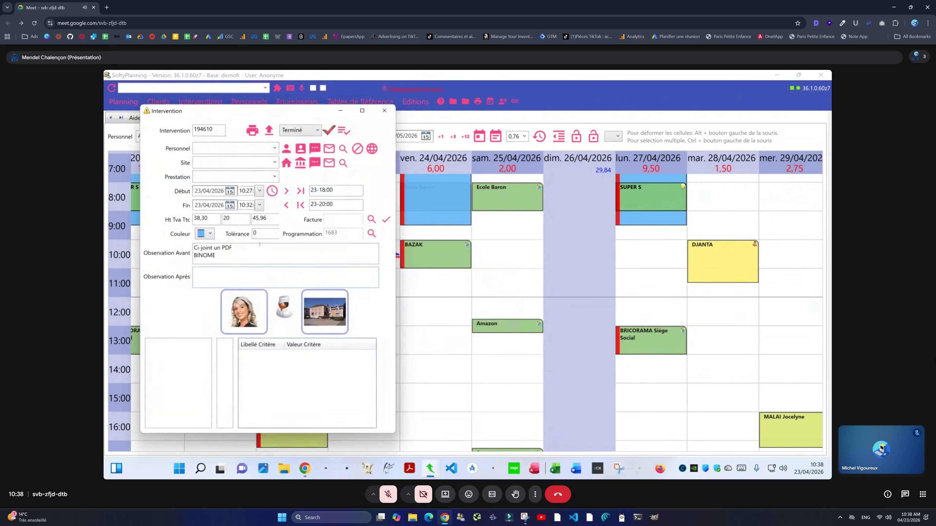
{"action": "type", "text": "avec DAVID"}
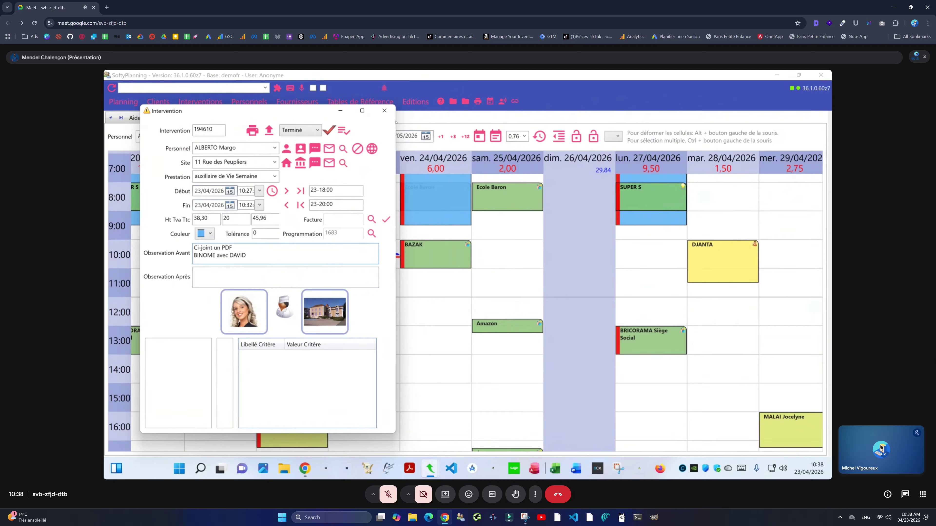
{"action": "left_click", "coordinate": [384, 110]}
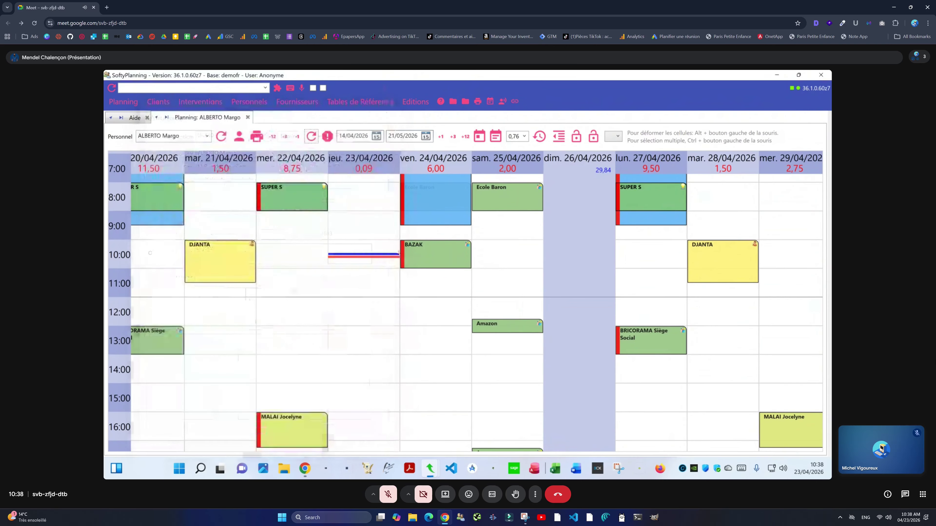
{"action": "right_click", "coordinate": [397, 266]}
{"action": "key", "text": "Escape"}
Step: Switch to the staff web planning to check the added pairing note
{"action": "left_click", "coordinate": [821, 75]}
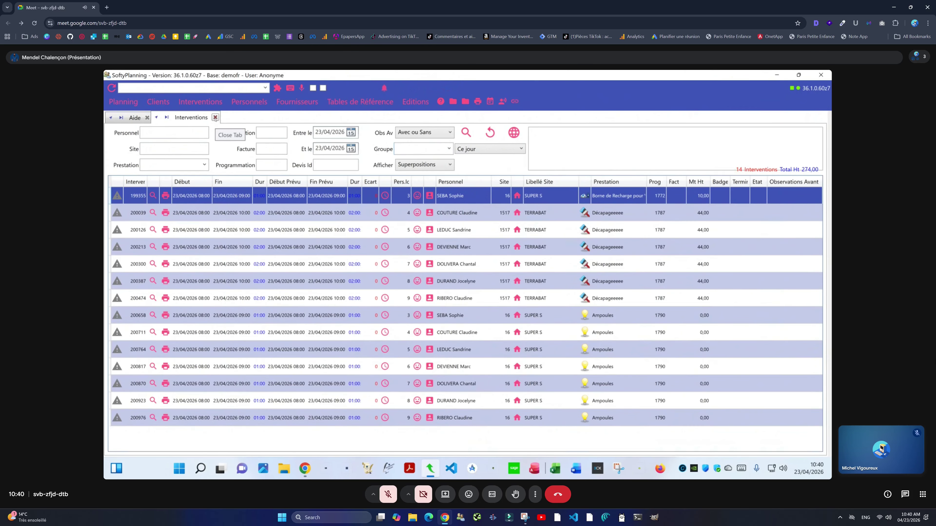
Step: Close the Interventions tab, then the SoftyPlanning and SoftySoft article browser tabs, keeping Google Meet
{"action": "left_click", "coordinate": [215, 118]}
{"action": "key", "text": "alt+Tab"}
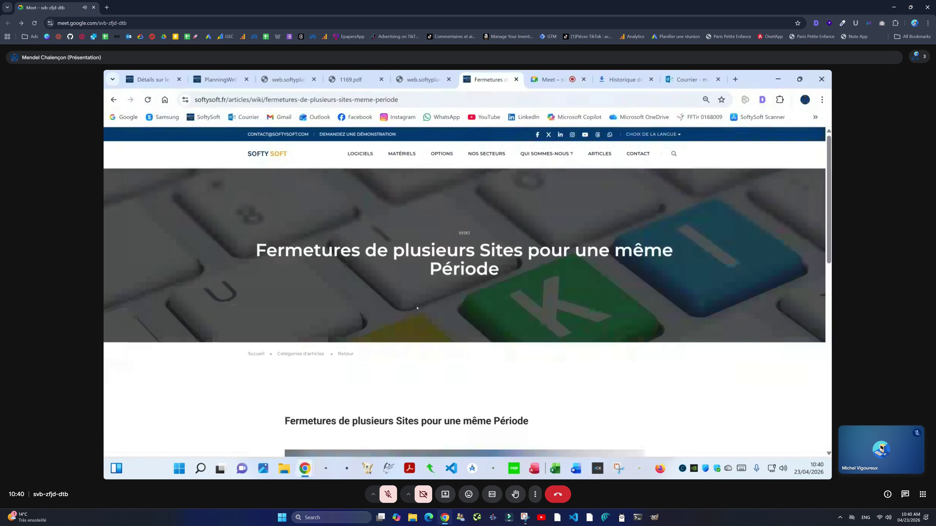
{"action": "left_click", "coordinate": [315, 79]}
{"action": "left_click", "coordinate": [315, 80]}
{"action": "left_click", "coordinate": [316, 80]}
{"action": "left_click", "coordinate": [317, 80]}
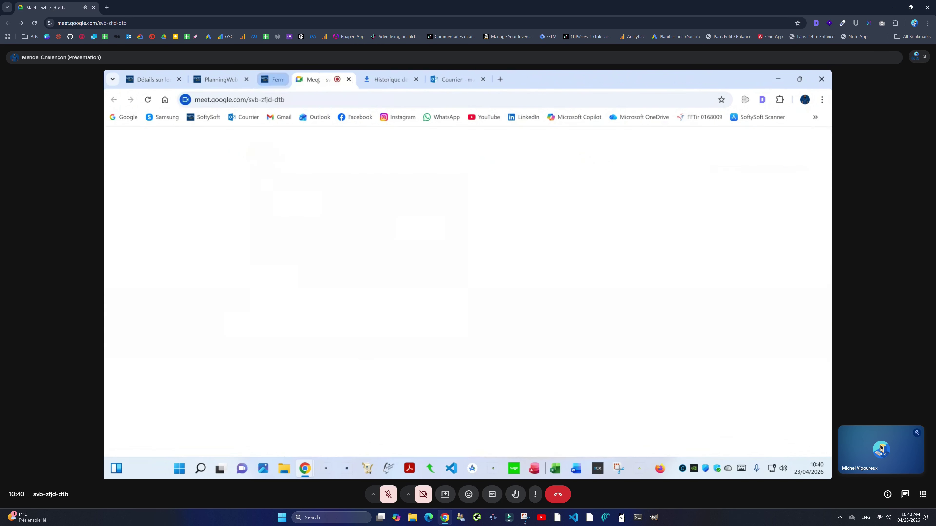
{"action": "left_click", "coordinate": [381, 80]}
{"action": "left_click", "coordinate": [381, 80]}
{"action": "left_click", "coordinate": [291, 79]}
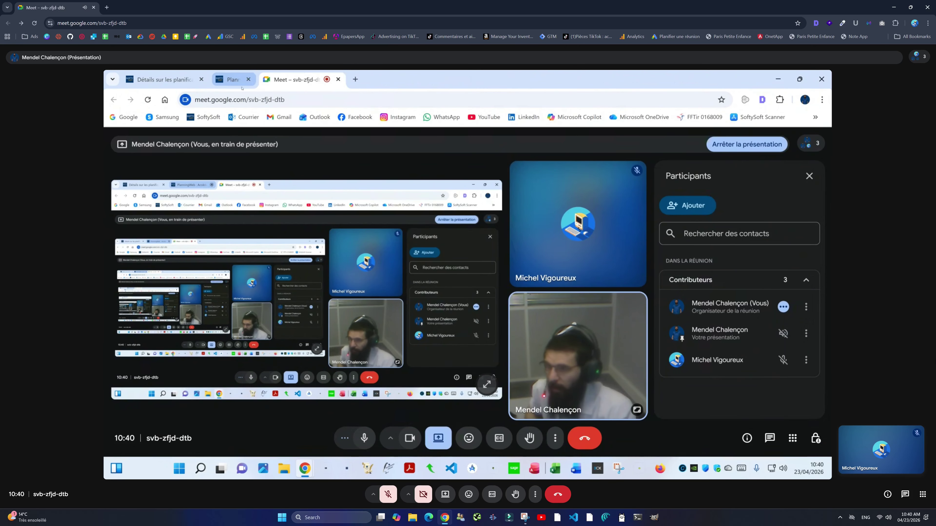
{"action": "left_click", "coordinate": [201, 79]}
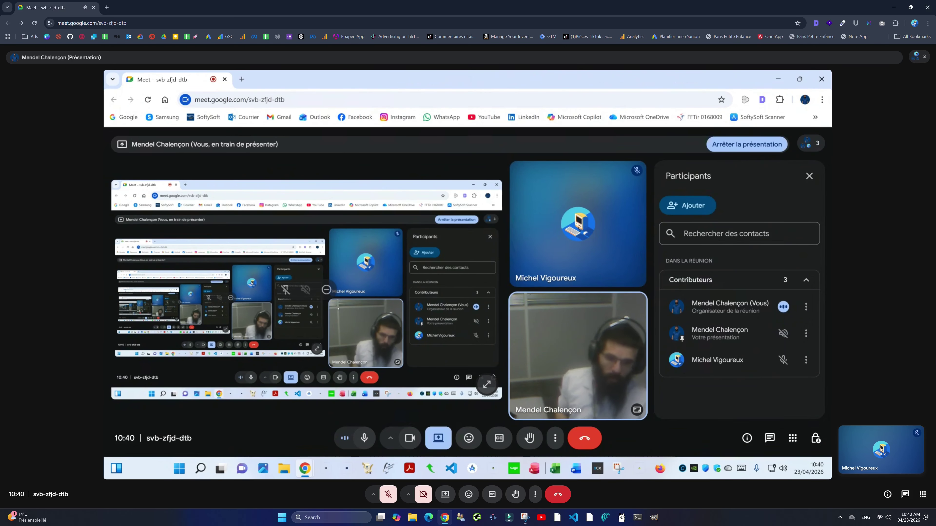